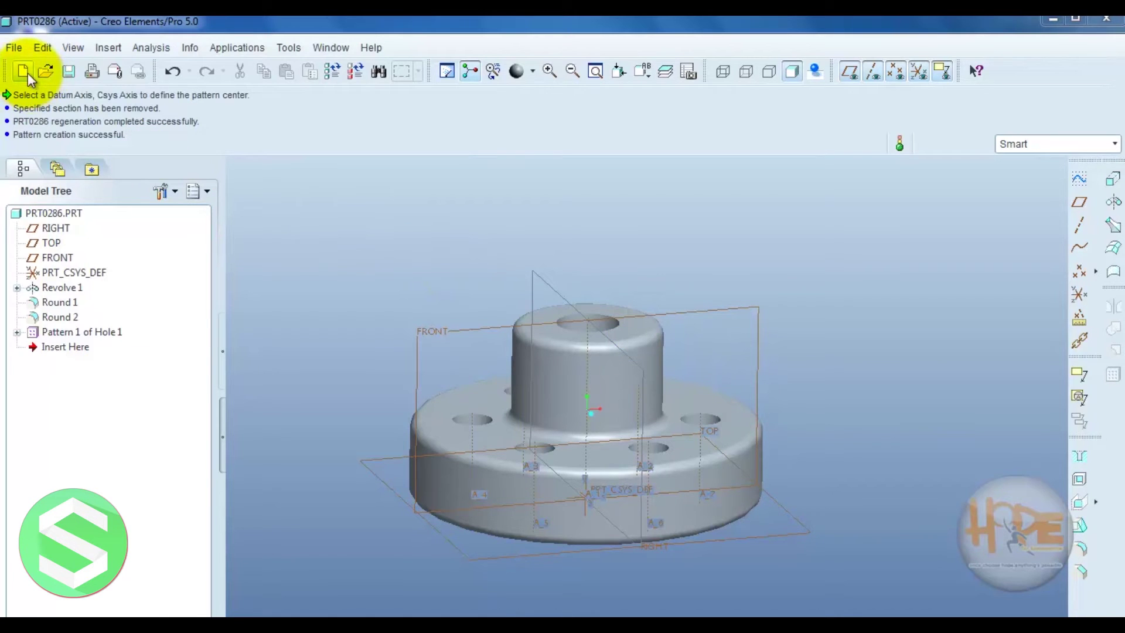
Create a new drawing of the part without the default template, using an empty landscape A4 sheet.
click(24, 71)
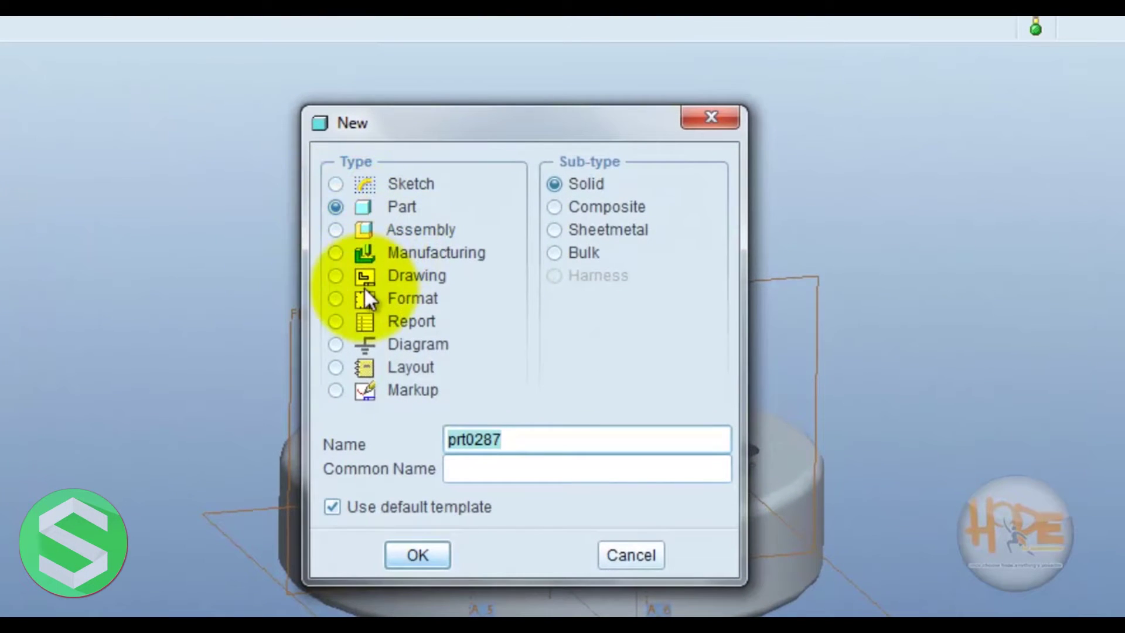
click(337, 274)
click(364, 508)
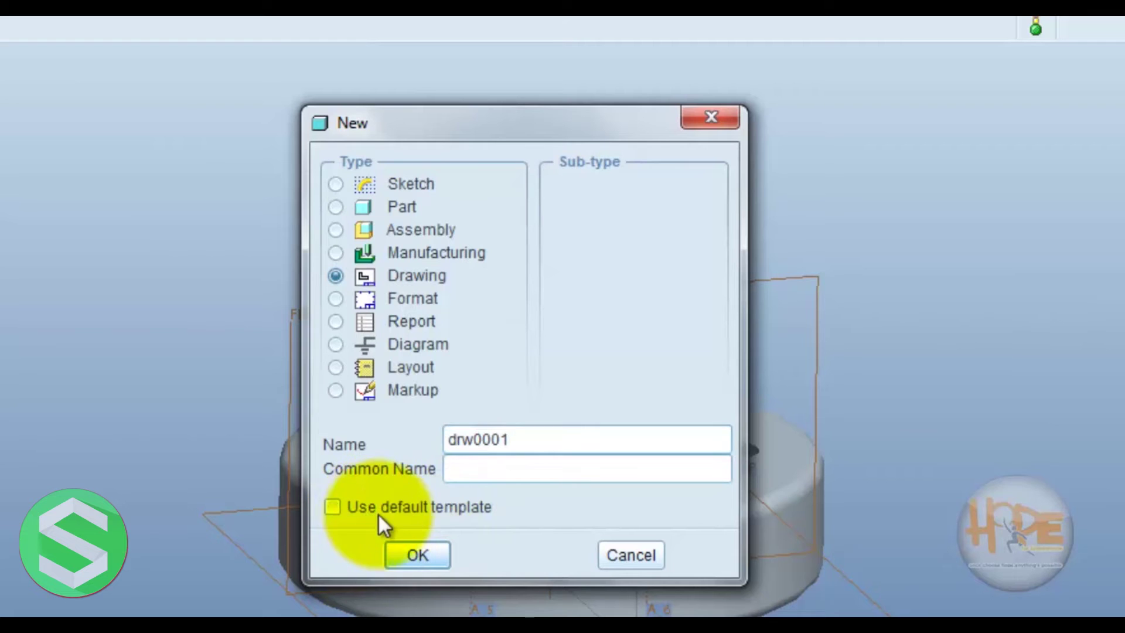
click(419, 549)
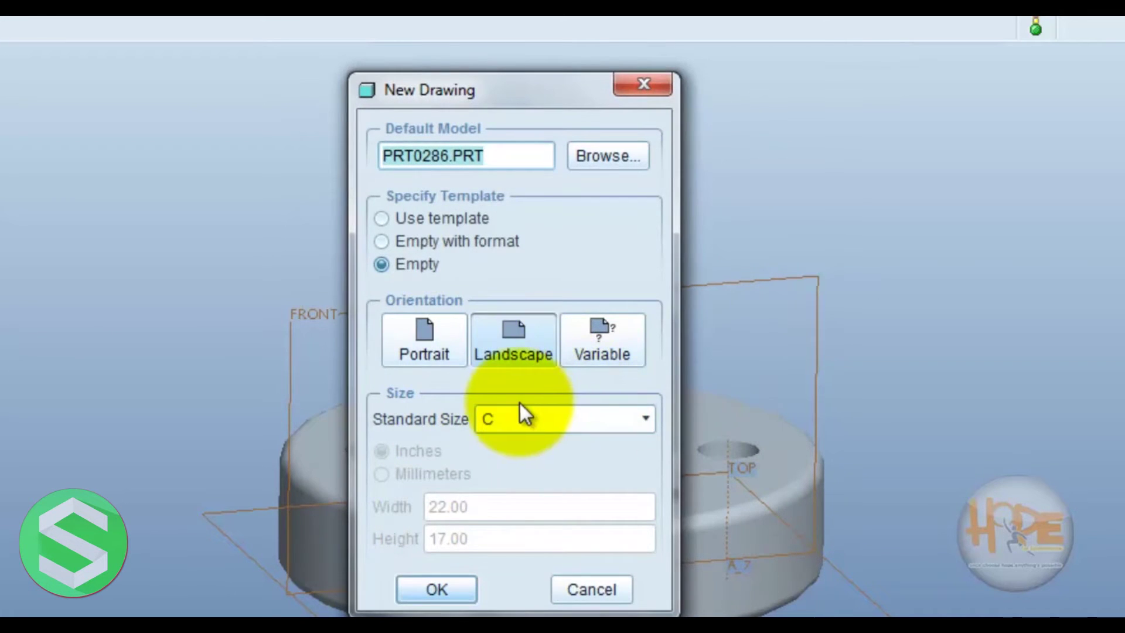
click(579, 420)
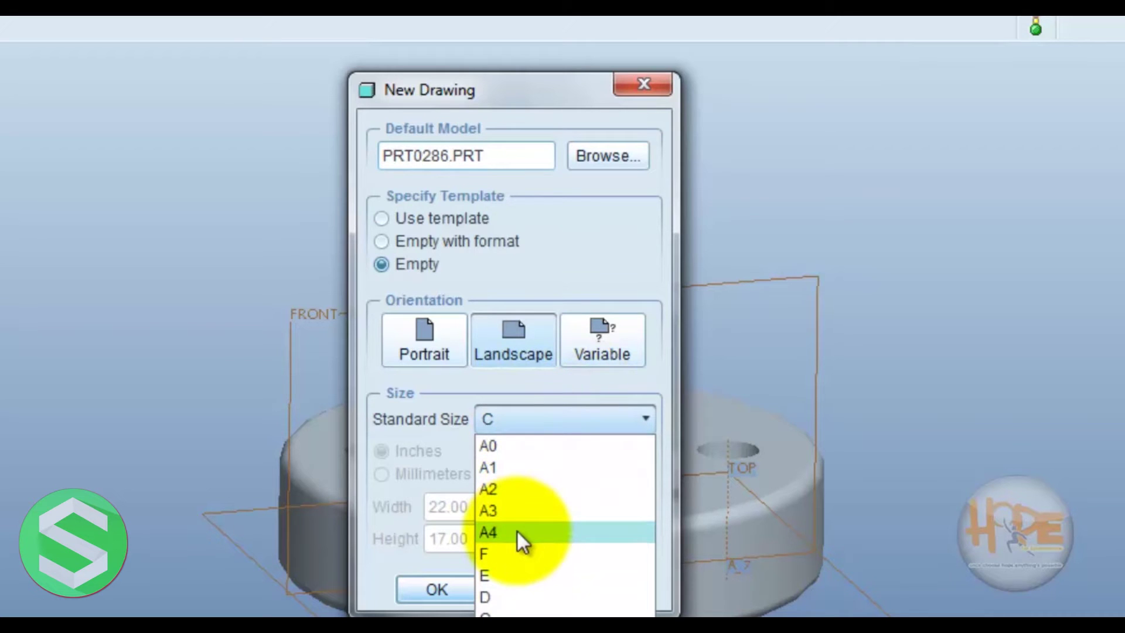
click(518, 532)
click(434, 589)
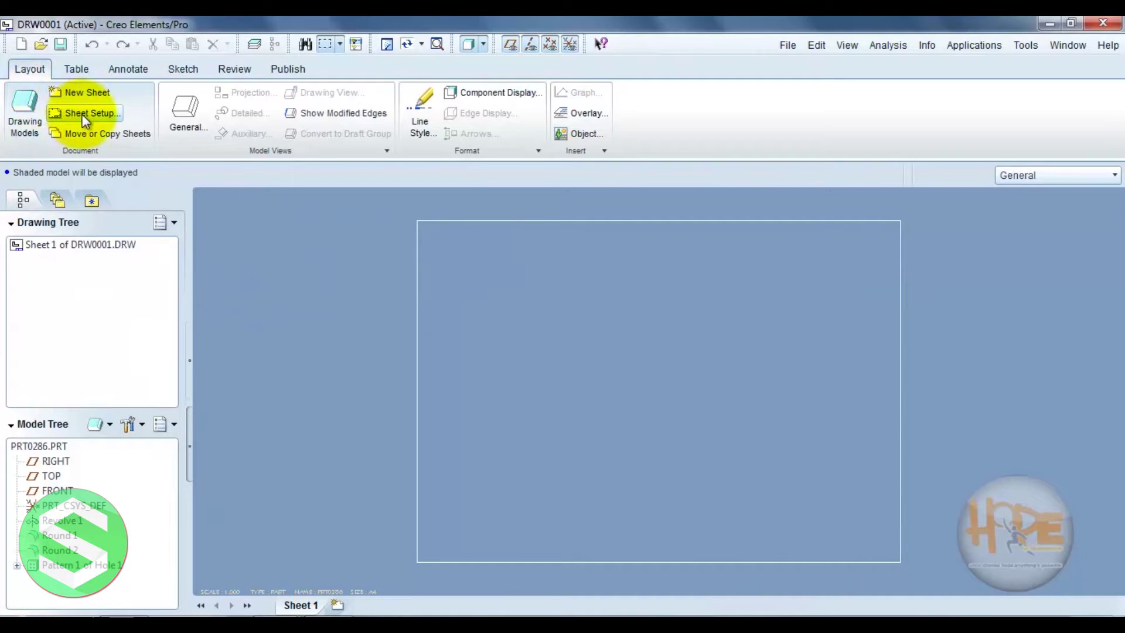
Place a general view of the flange near the sheet's lower-left corner and orient it to the model's TOP view.
click(175, 126)
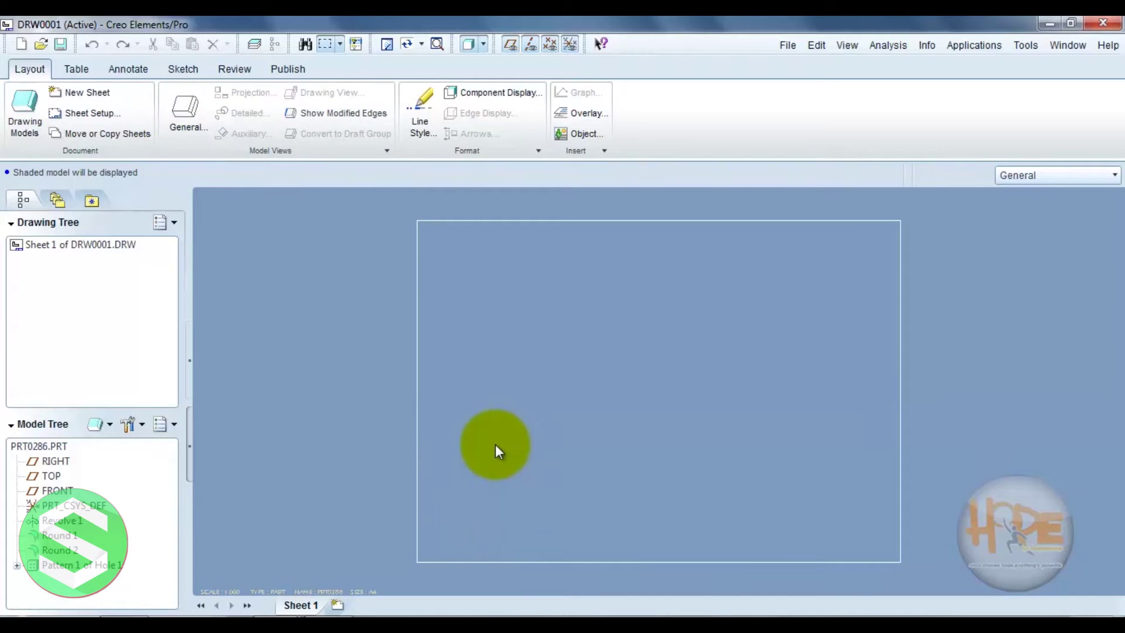
click(183, 115)
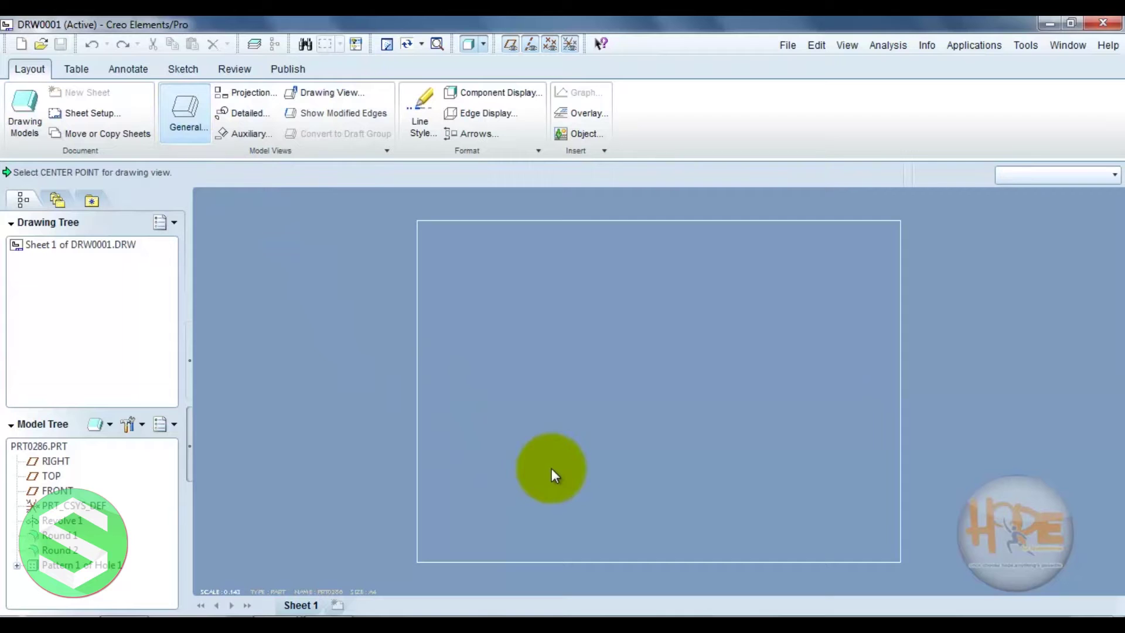
click(497, 466)
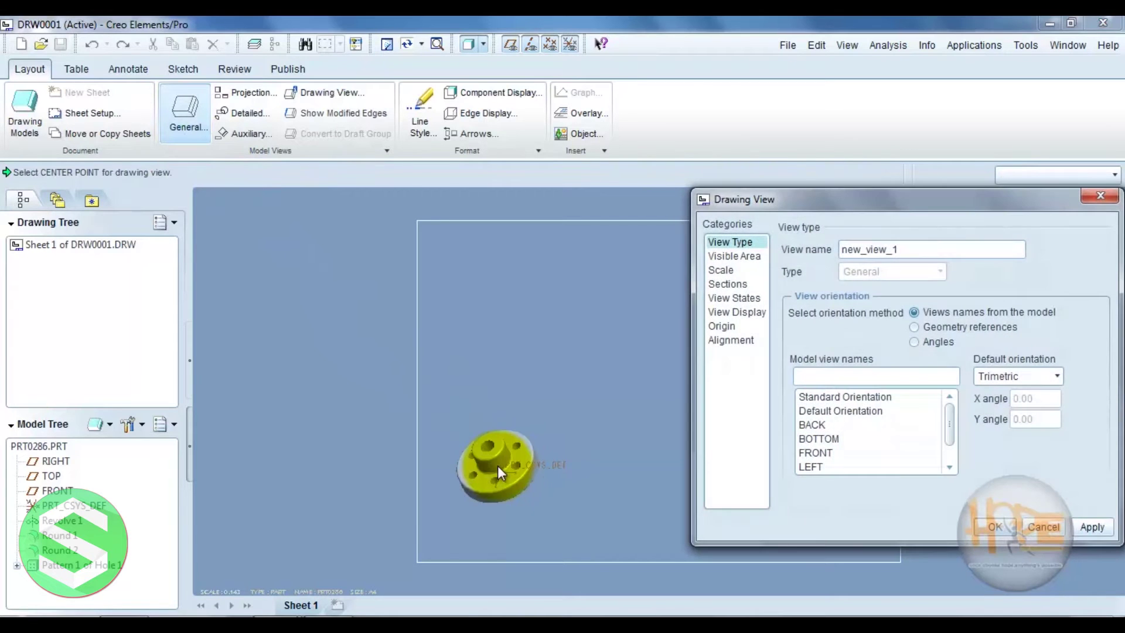
click(895, 205)
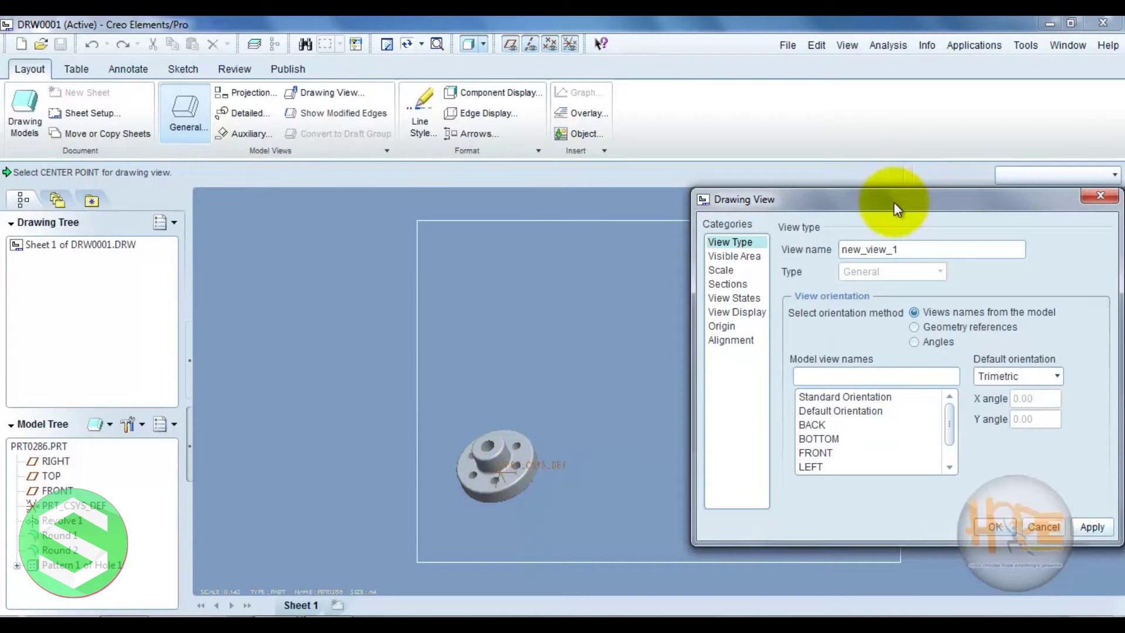
drag(895, 205, 834, 187)
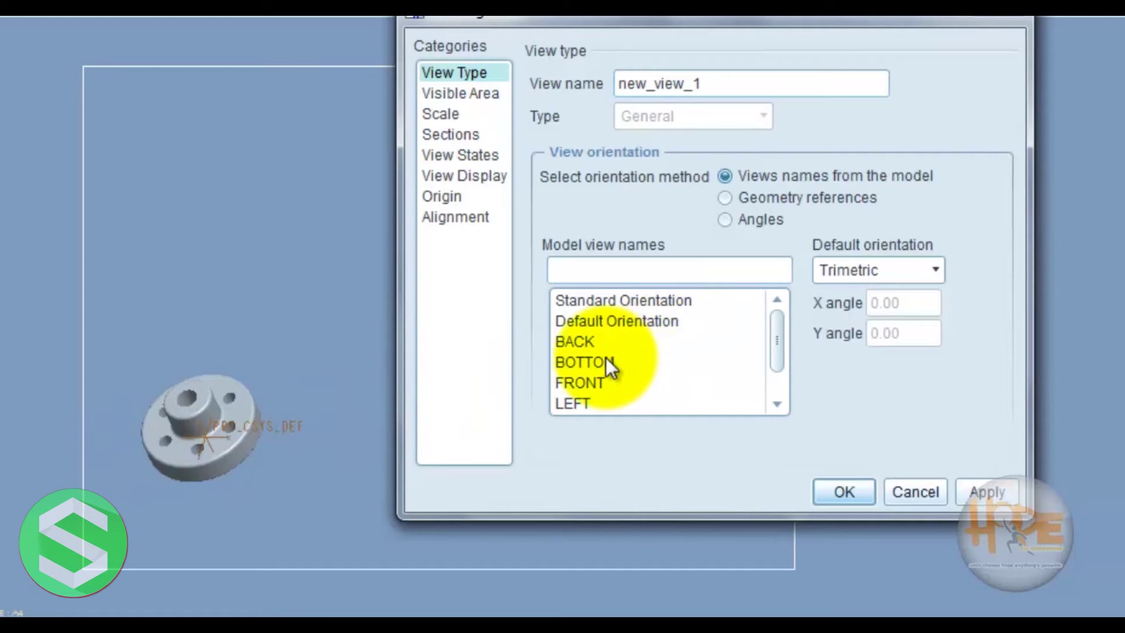
click(770, 394)
click(562, 401)
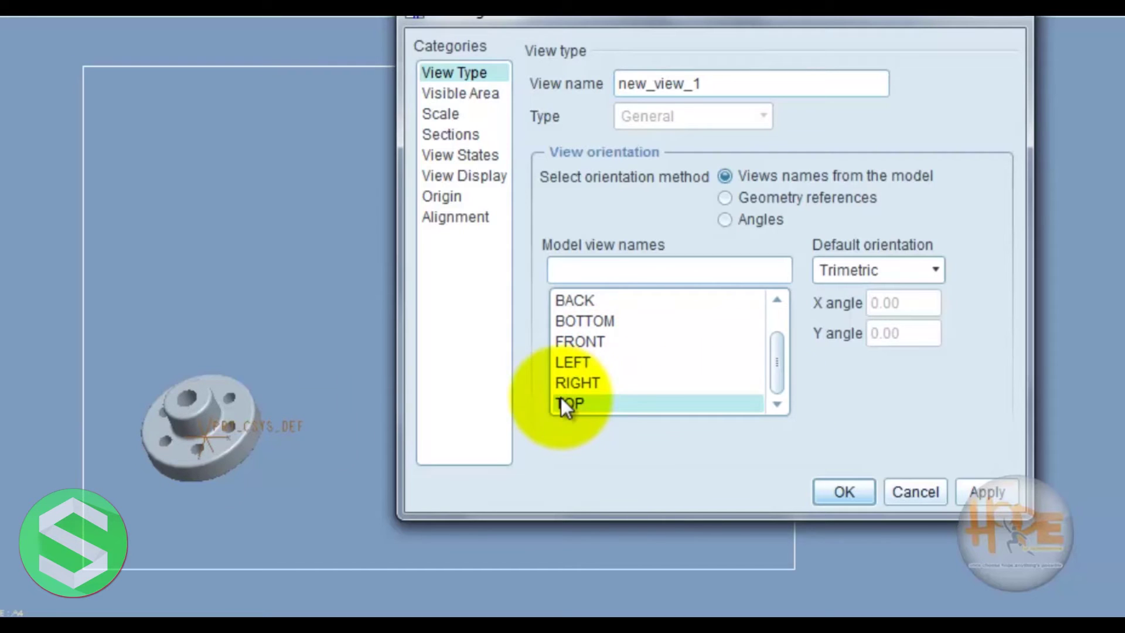
click(973, 494)
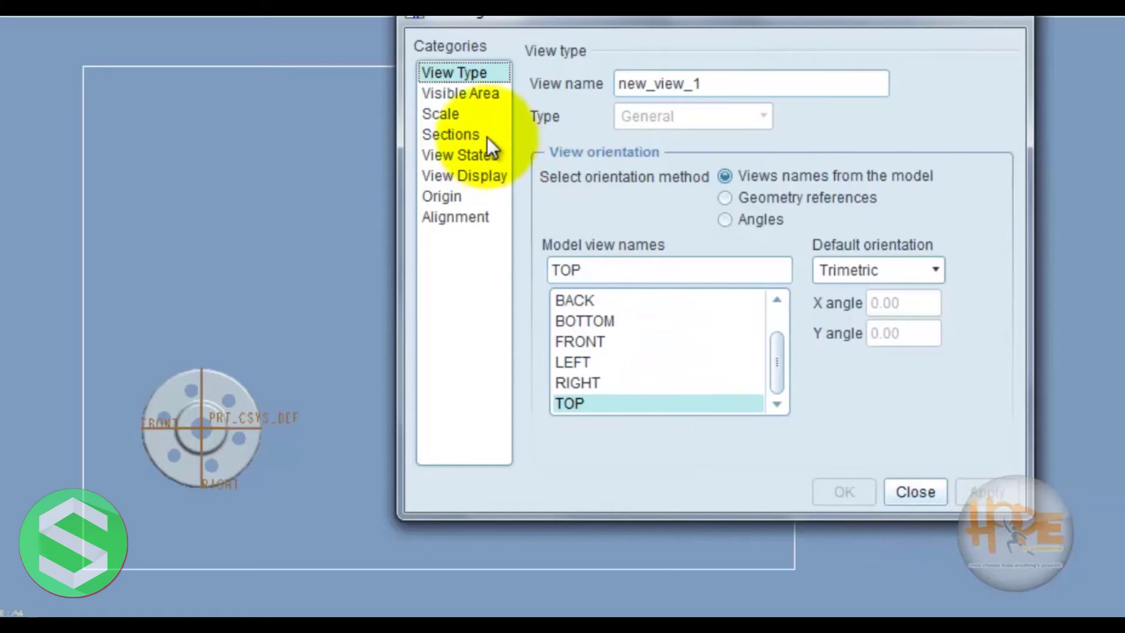
click(472, 94)
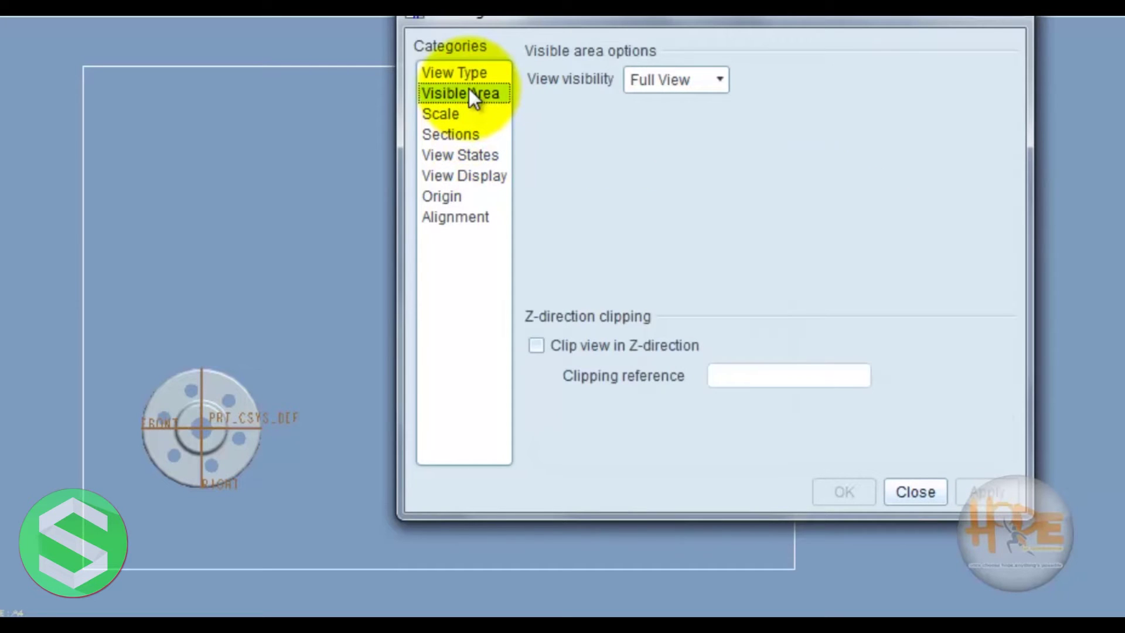
click(458, 117)
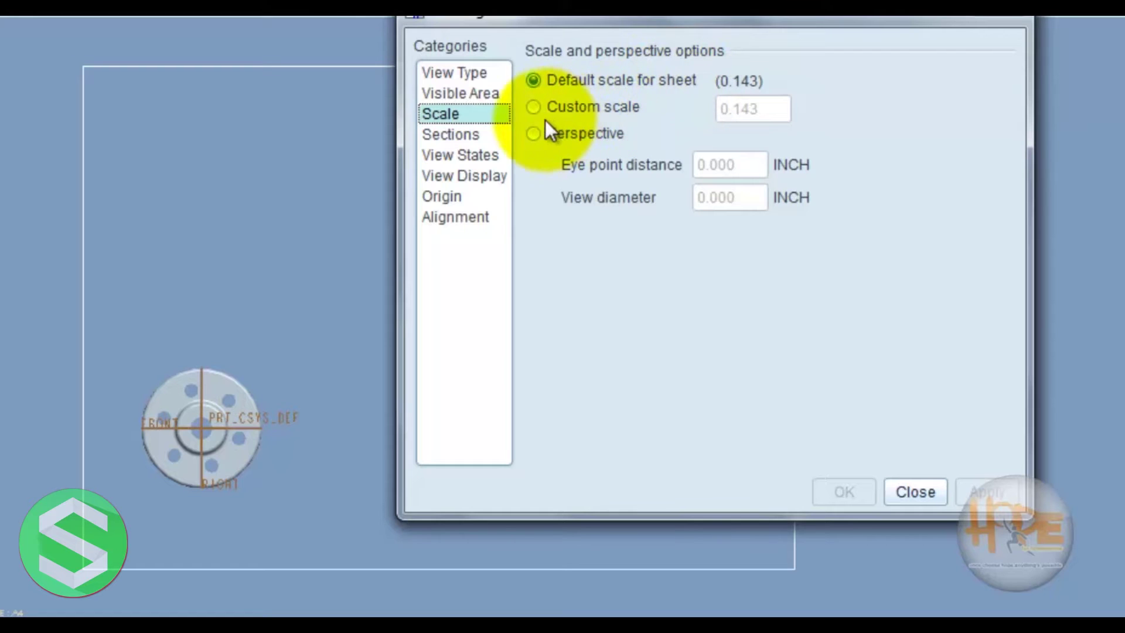
click(449, 134)
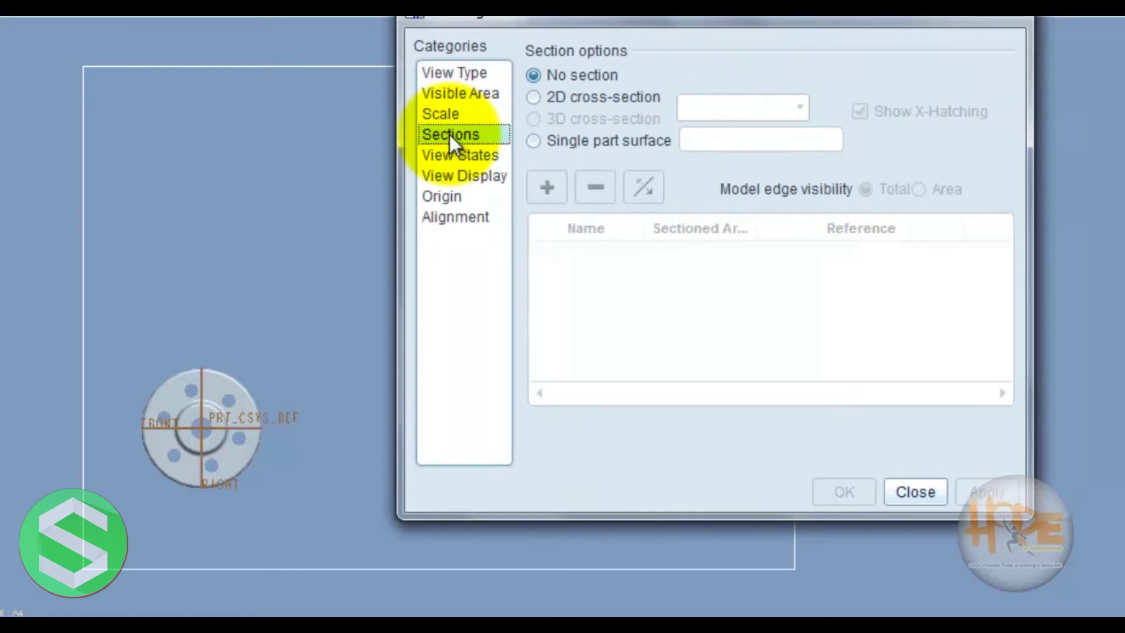
click(463, 154)
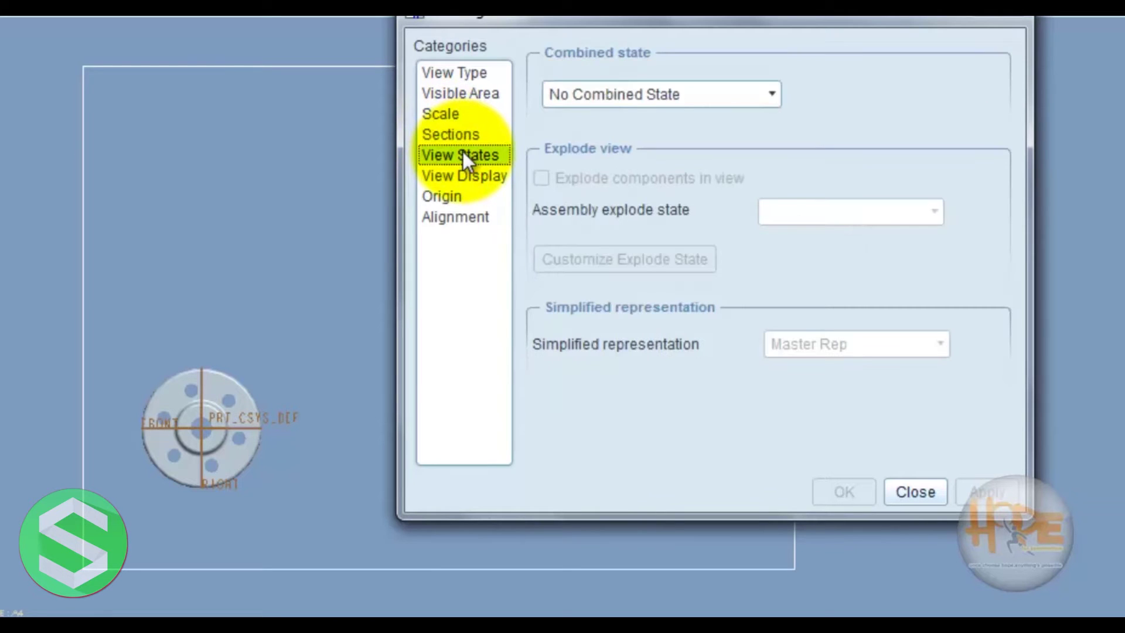
Set the general view's display style to Wireframe and finish editing the view.
click(471, 175)
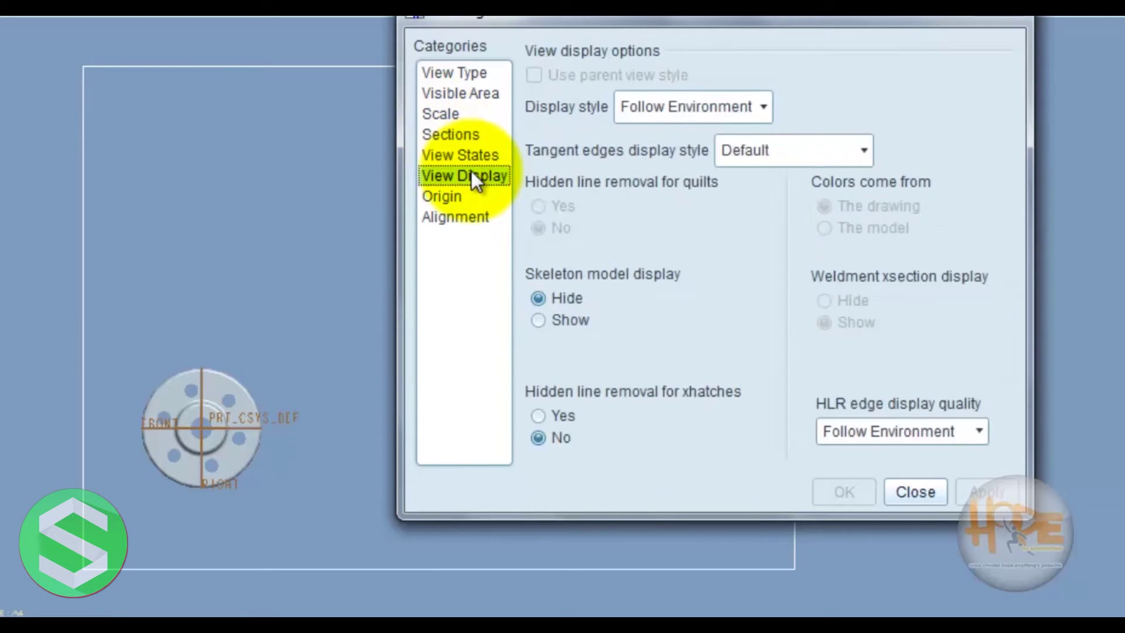
click(727, 111)
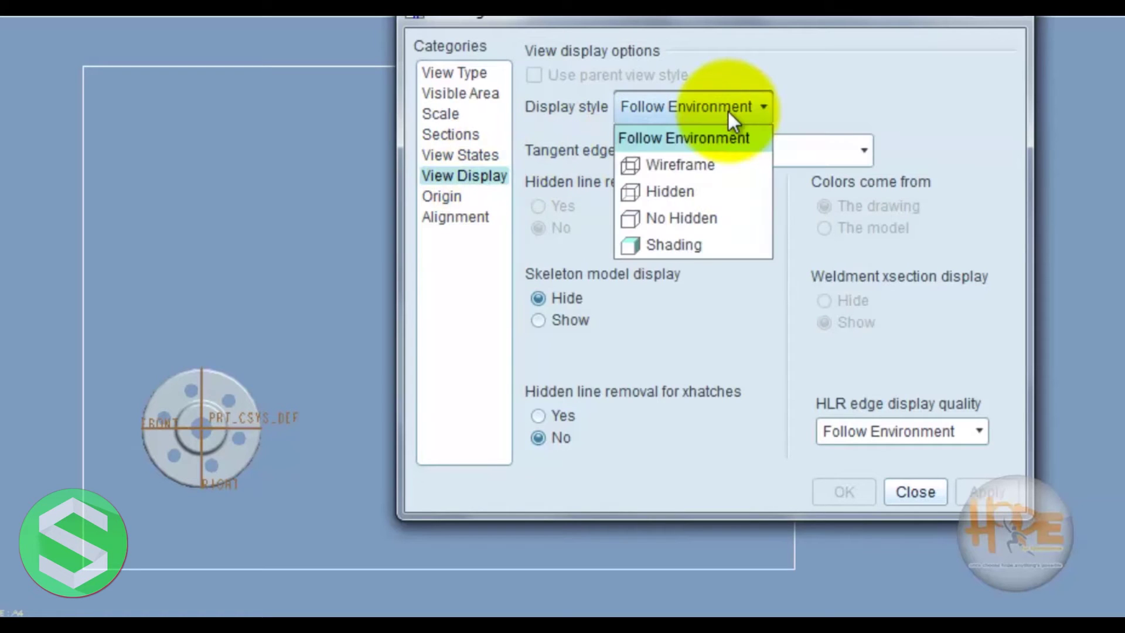
click(689, 168)
click(992, 490)
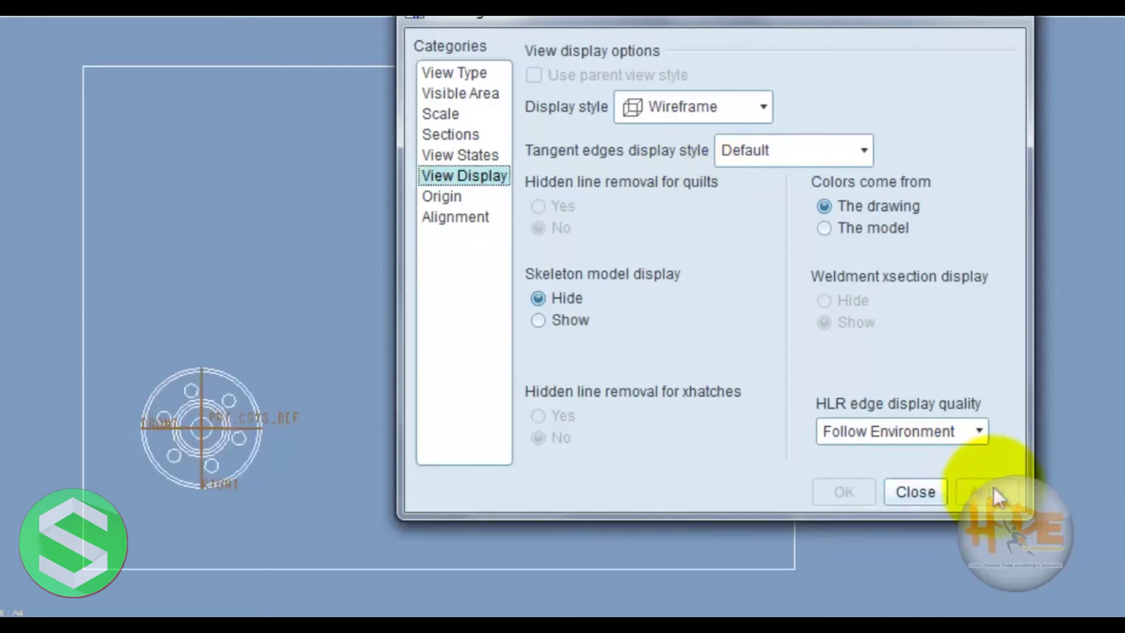
click(914, 492)
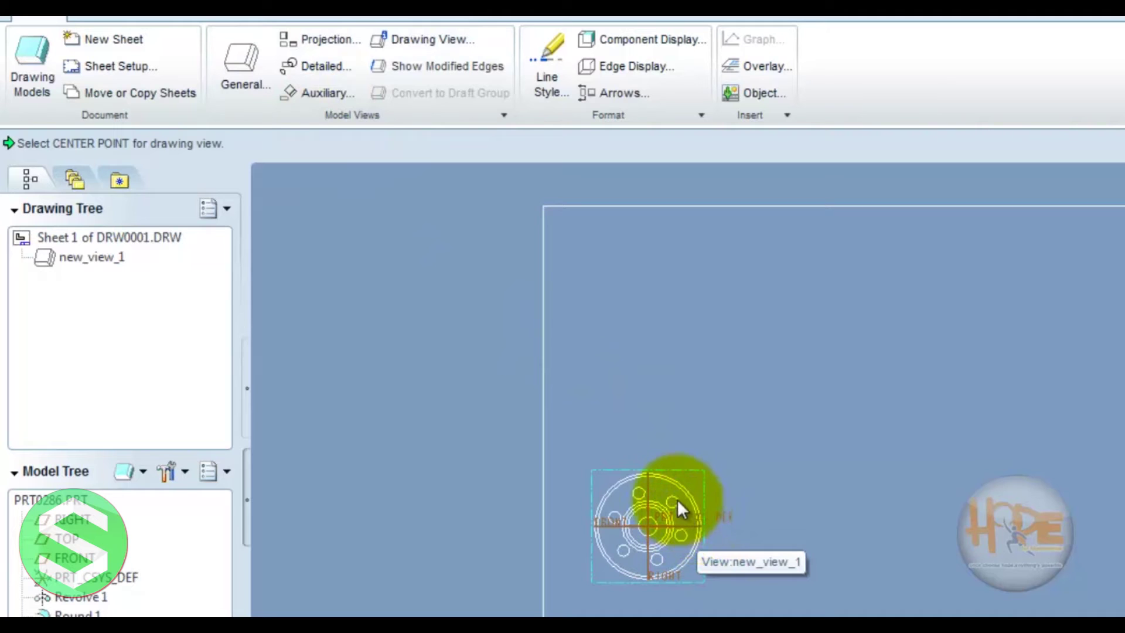
Project two views from the general view, one to its right and one above it.
click(321, 42)
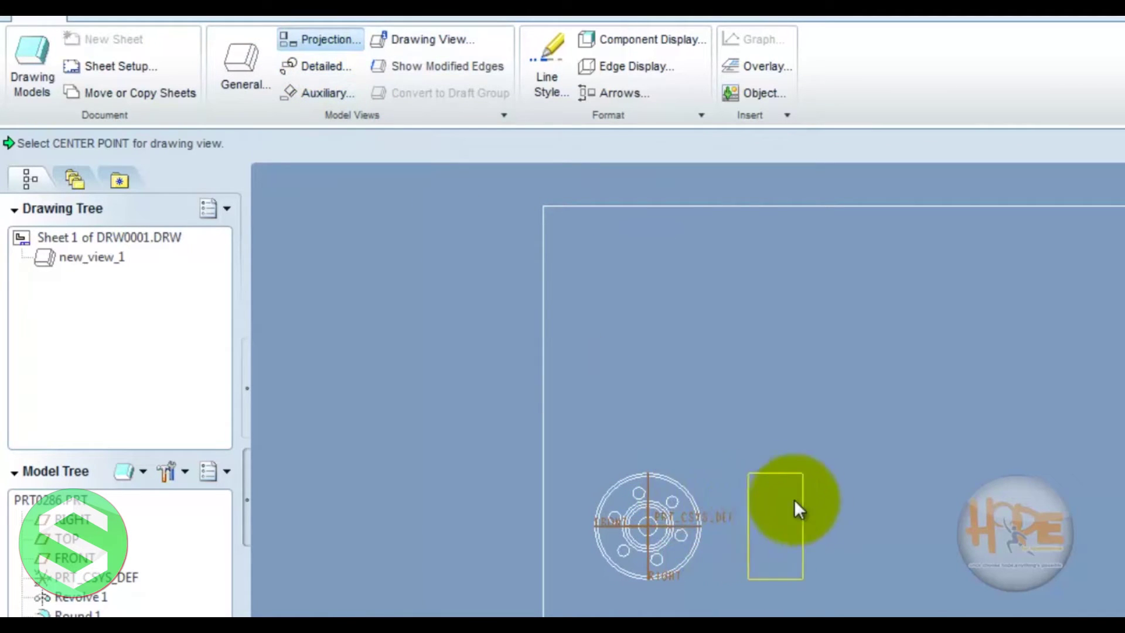
click(829, 501)
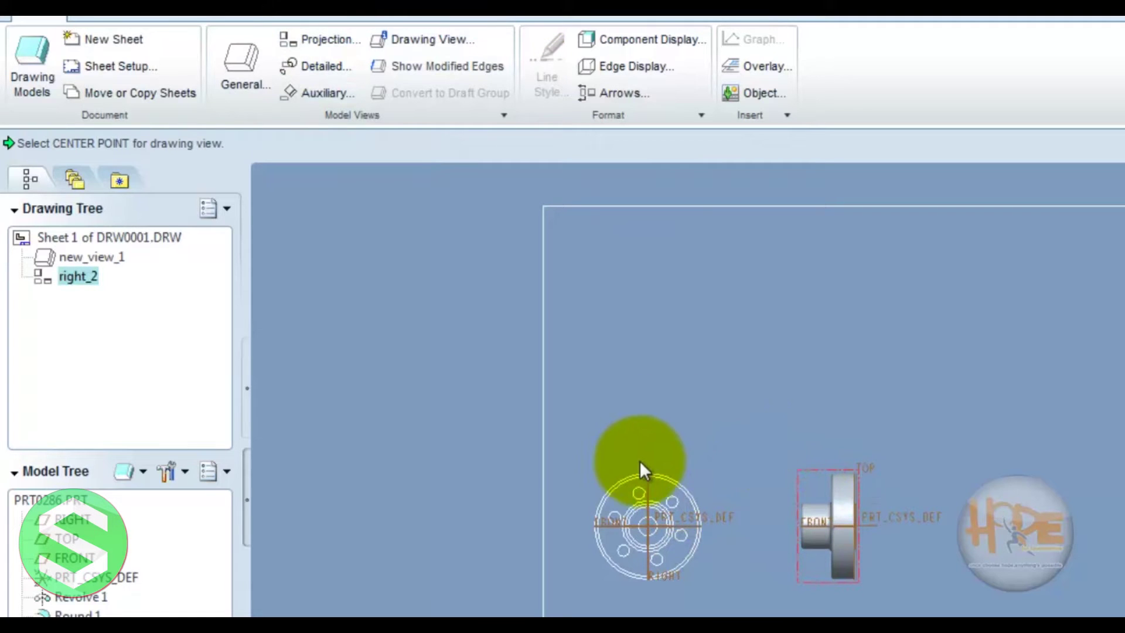
click(332, 42)
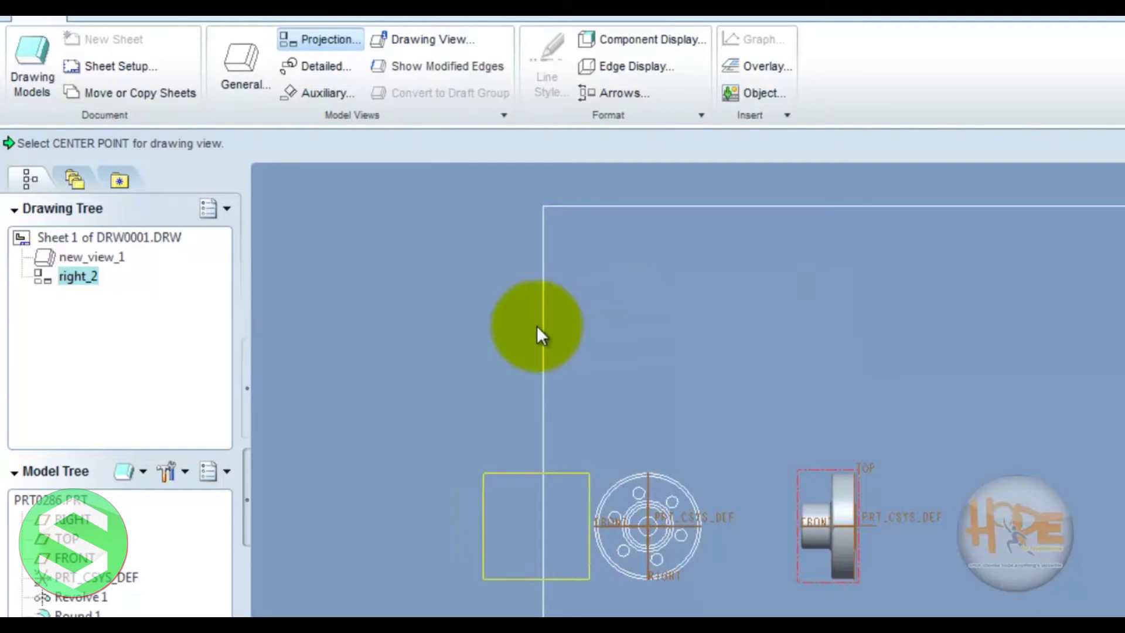
middle_click(430, 314)
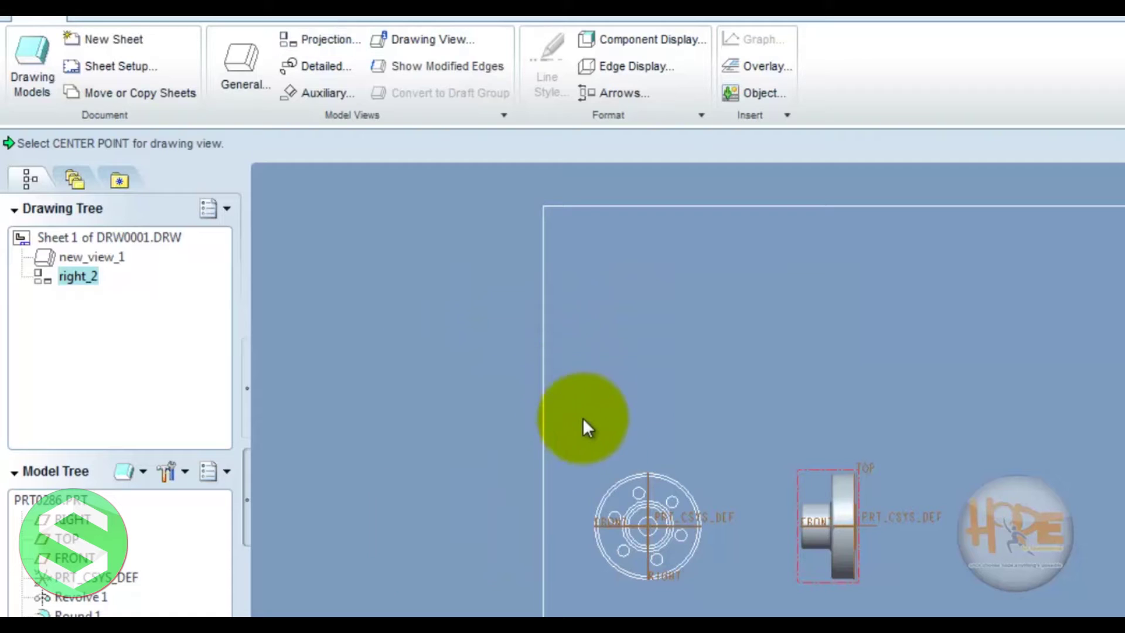
click(644, 540)
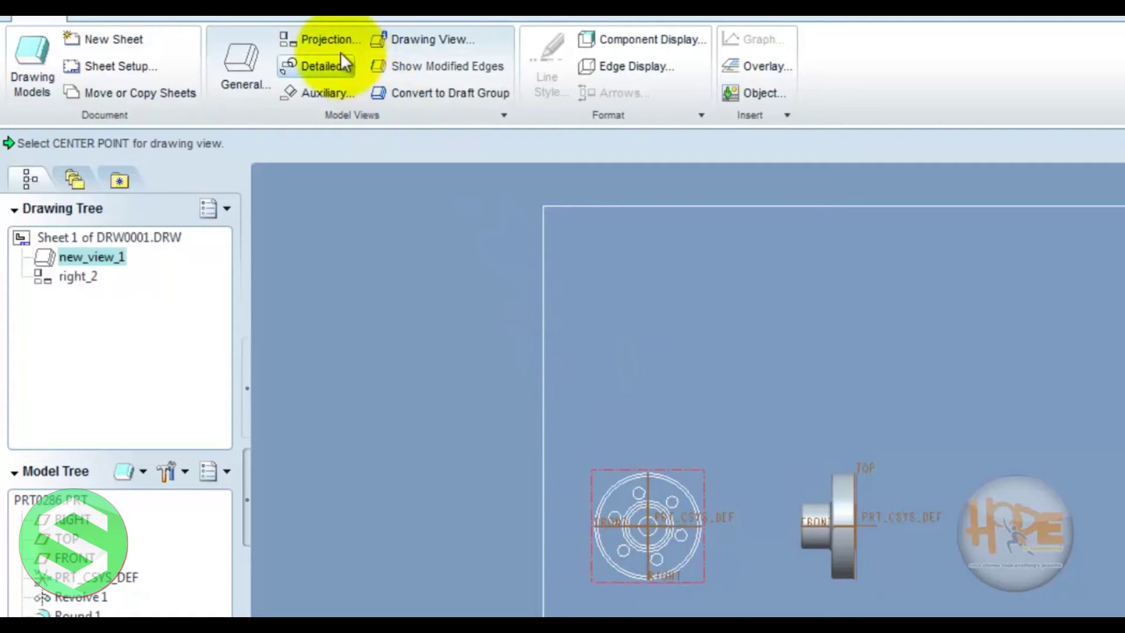
click(316, 41)
click(603, 345)
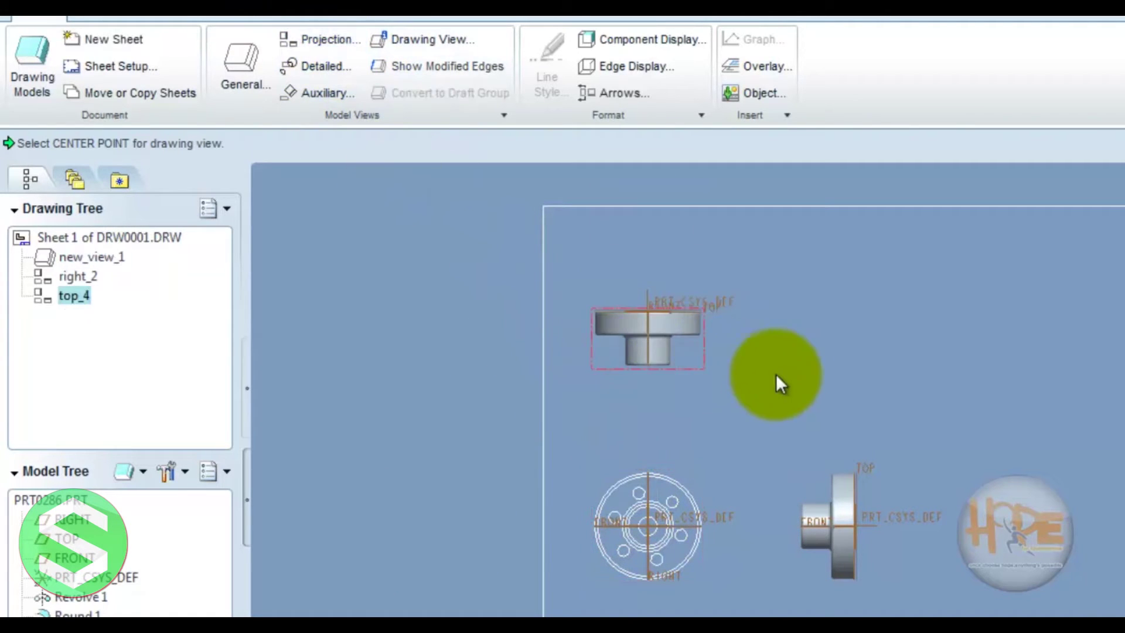
click(734, 375)
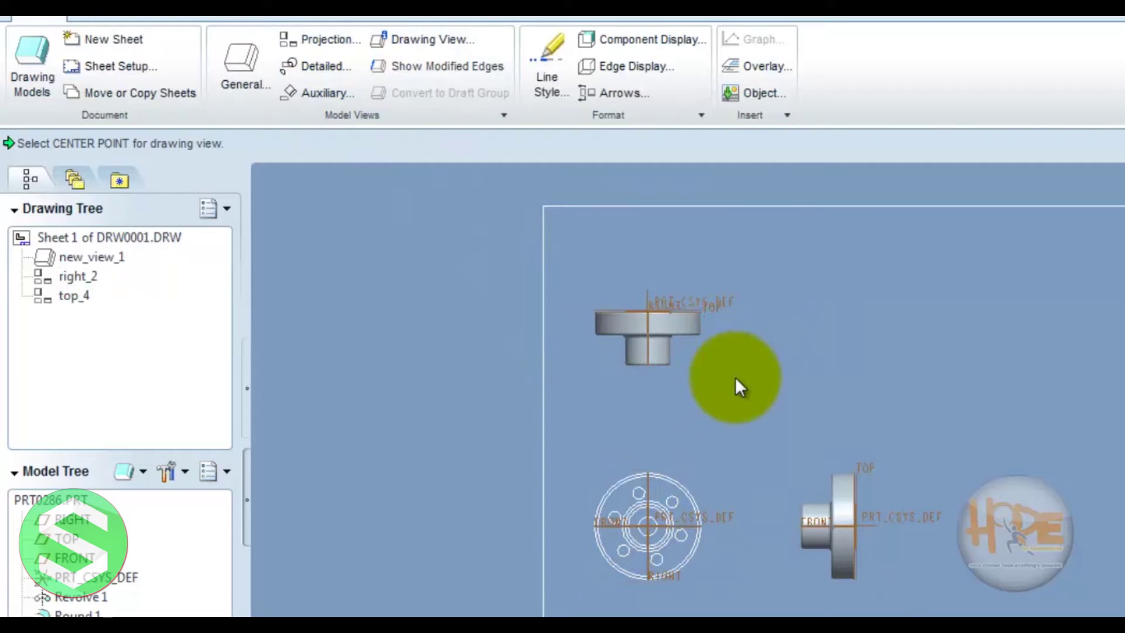
Set the display style of the projection view right of the general view to Wireframe.
double_click(822, 534)
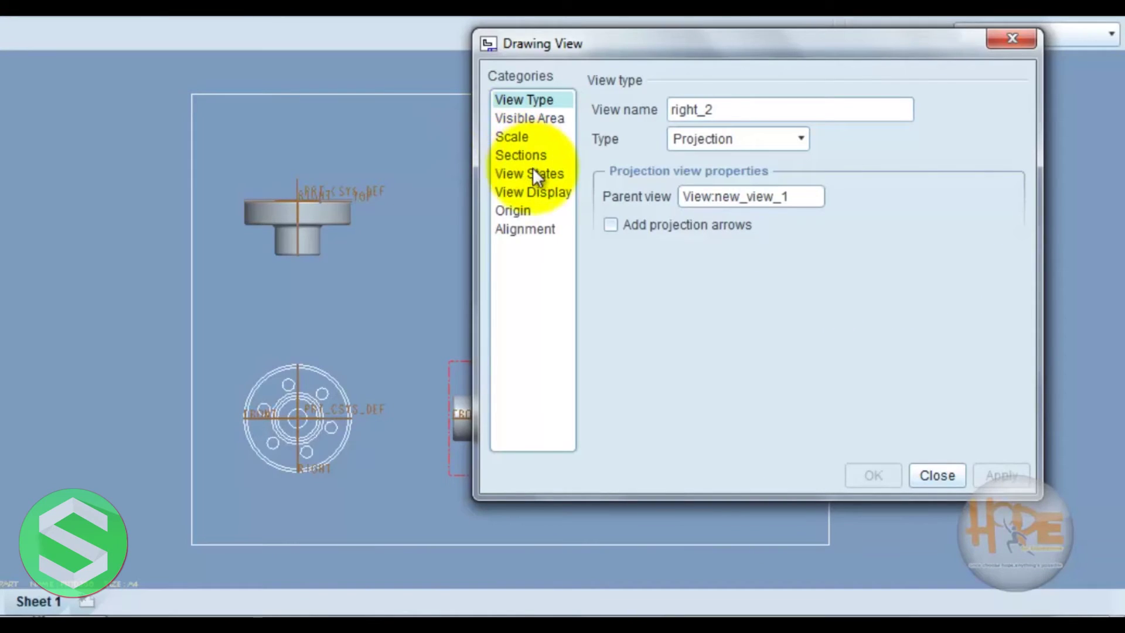
click(764, 298)
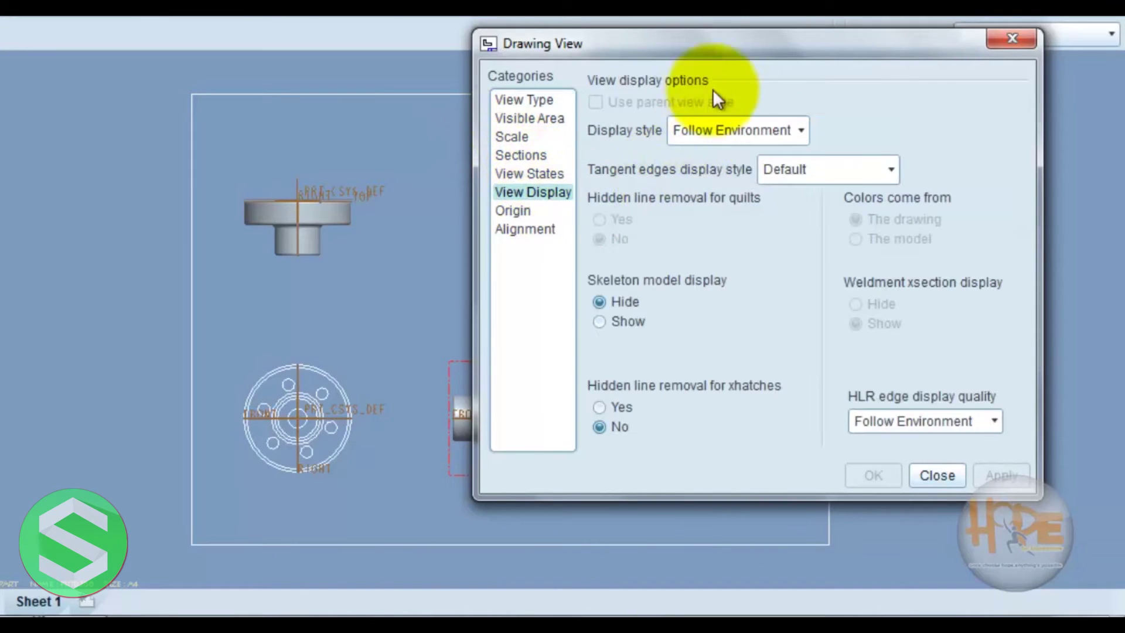
click(728, 133)
click(714, 181)
click(999, 475)
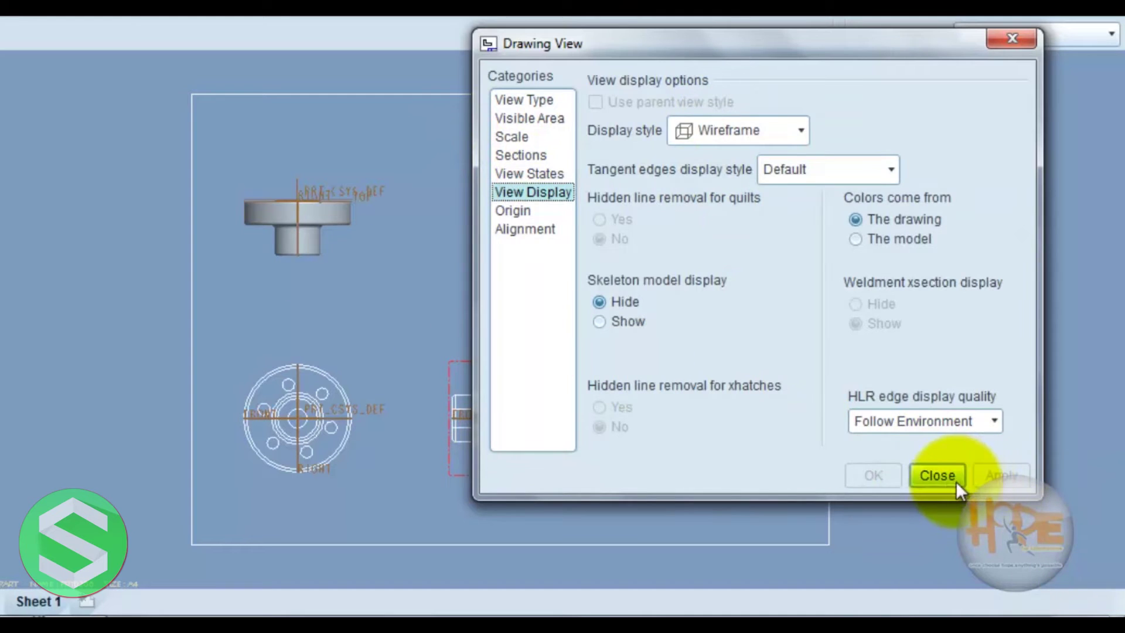
click(937, 475)
Set the display style of the projection view above the general view to Wireframe and deselect it.
double_click(310, 242)
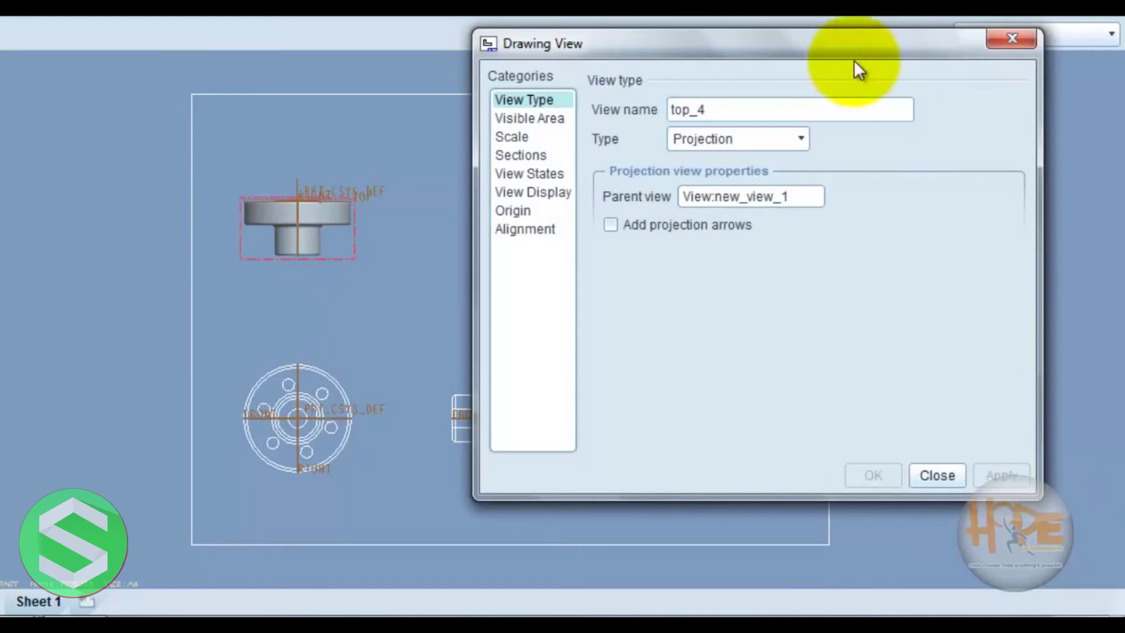
click(560, 194)
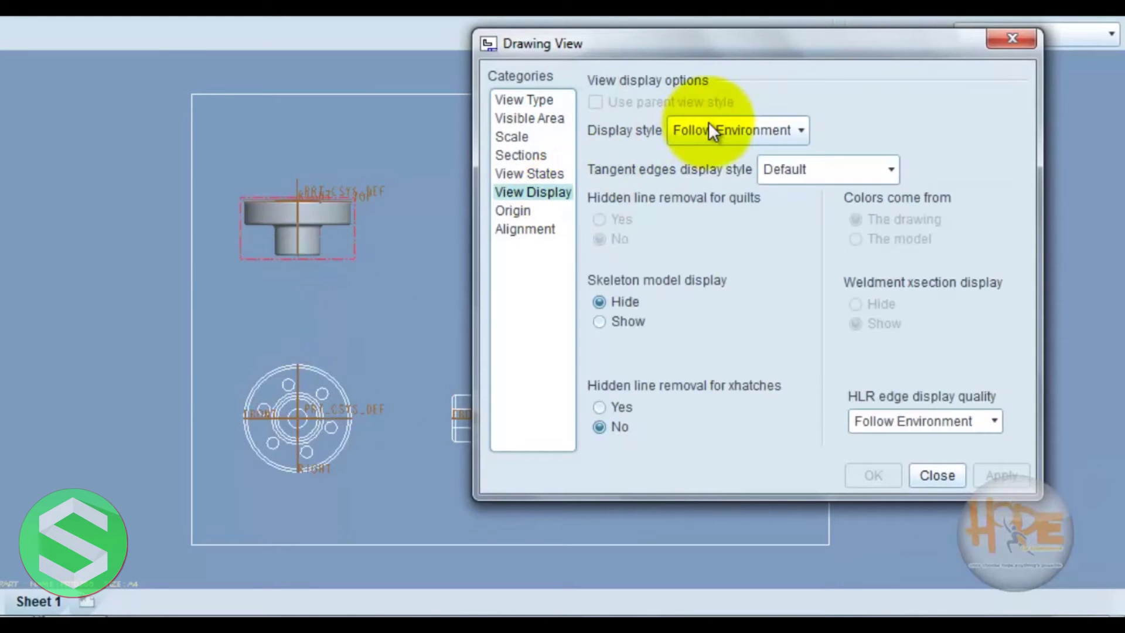
click(709, 125)
click(741, 183)
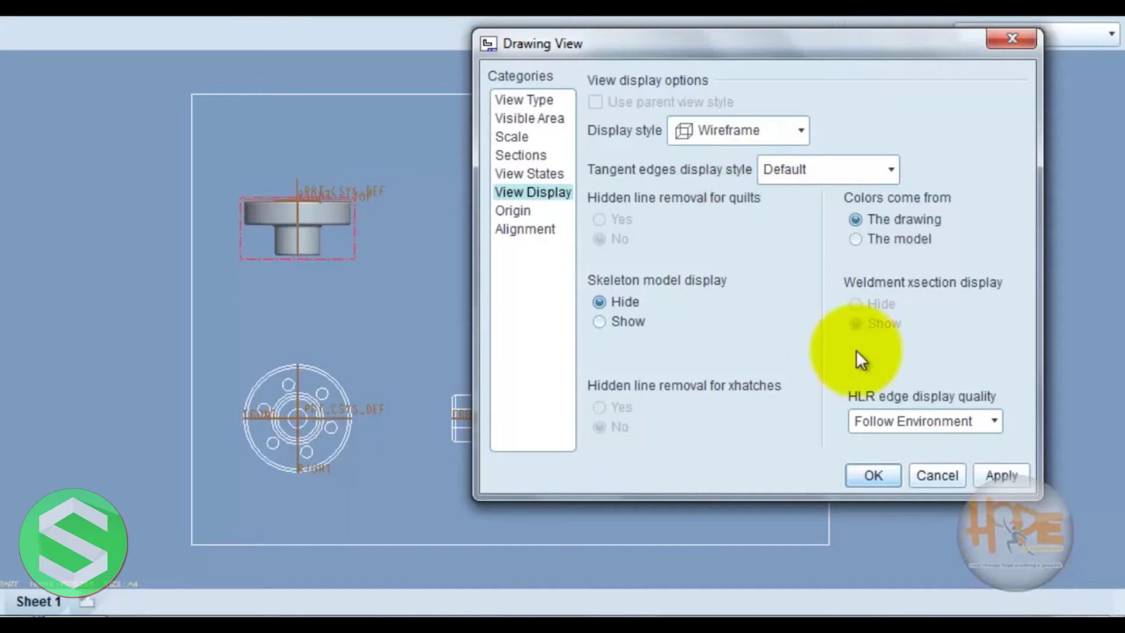
click(1000, 473)
click(937, 475)
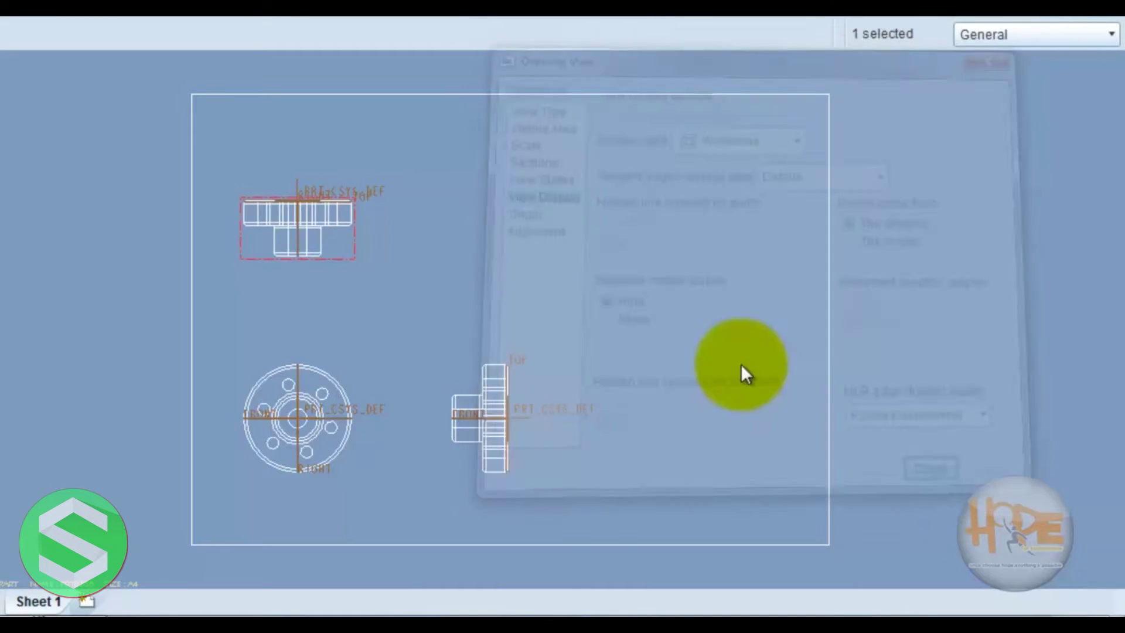
click(371, 233)
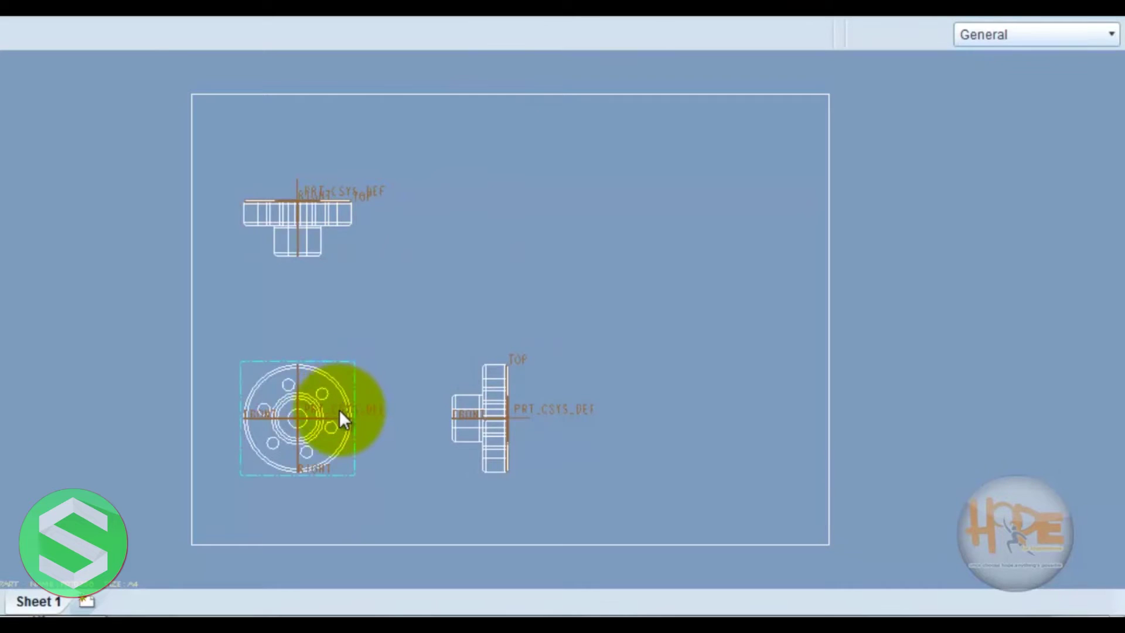
Create a detailed view of the general view's lower-right area, outlined by a spline, and place it above the side projection view.
scroll(340, 411, up, 1)
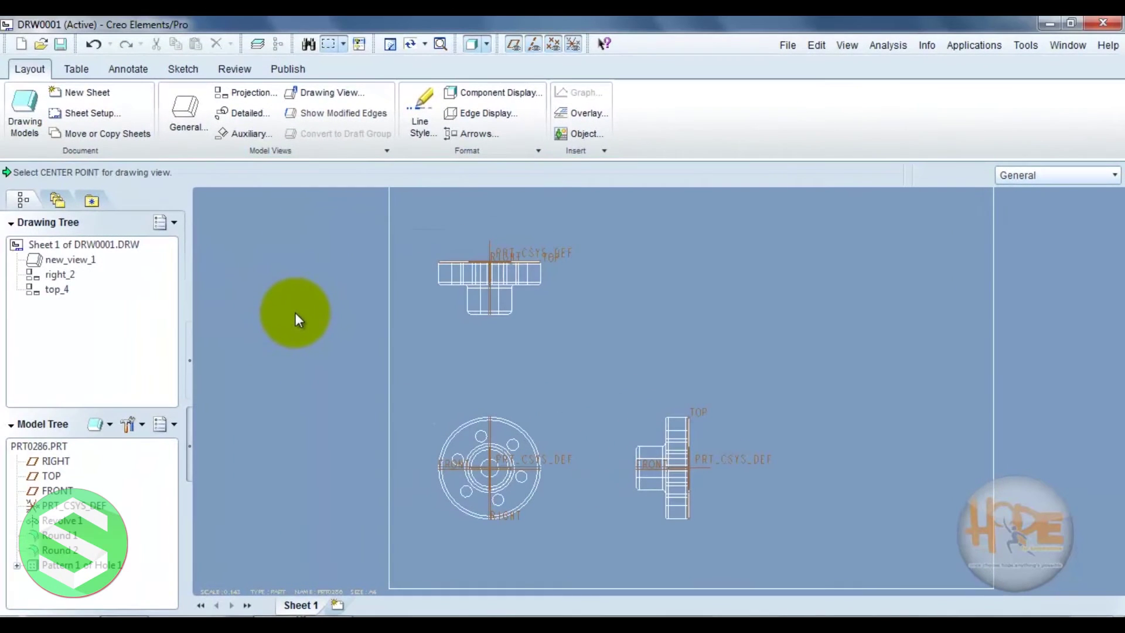
click(247, 114)
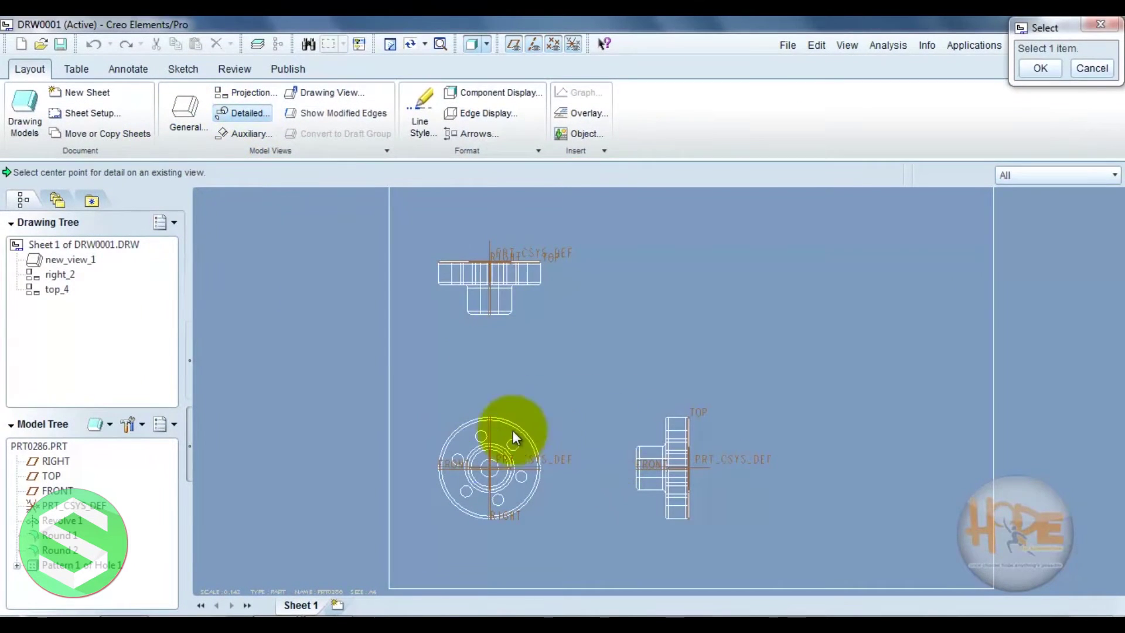
click(523, 501)
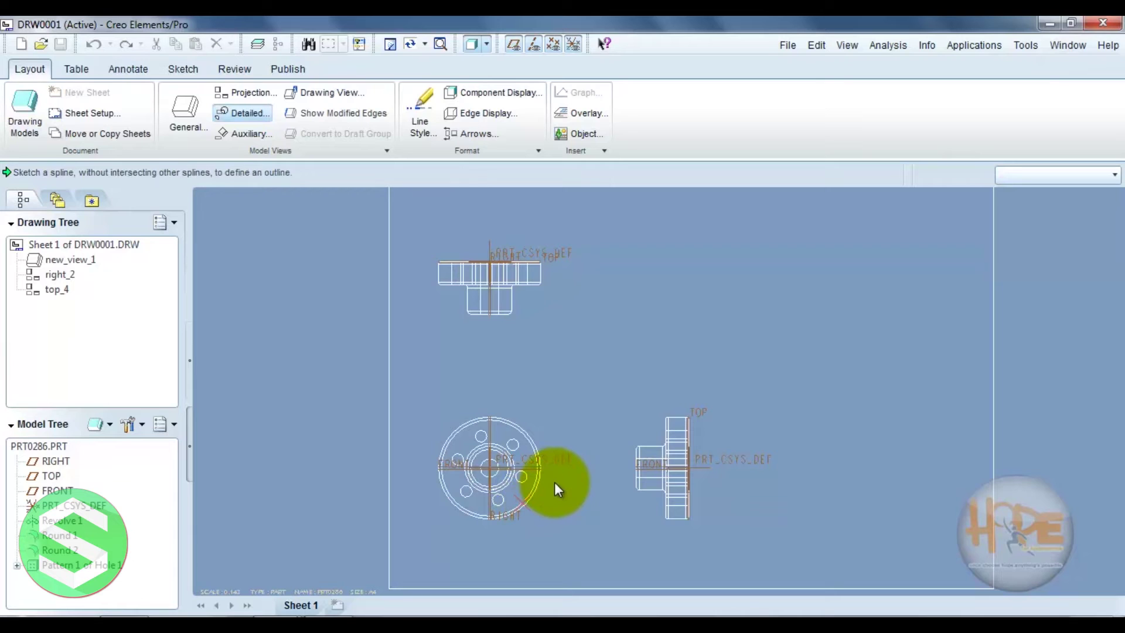
click(504, 465)
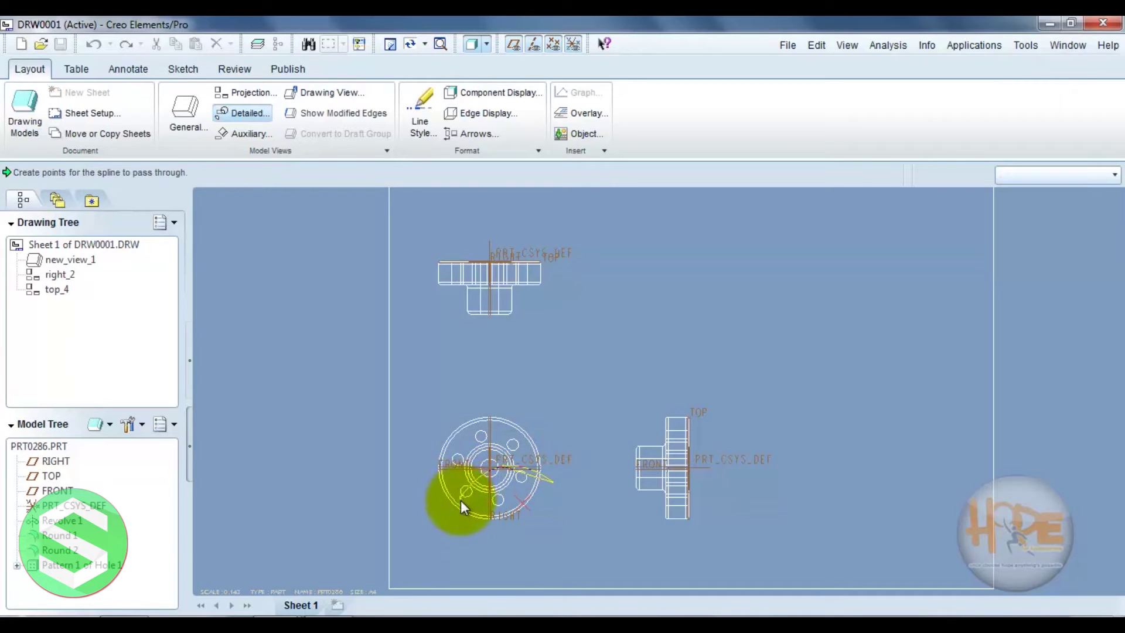
click(504, 531)
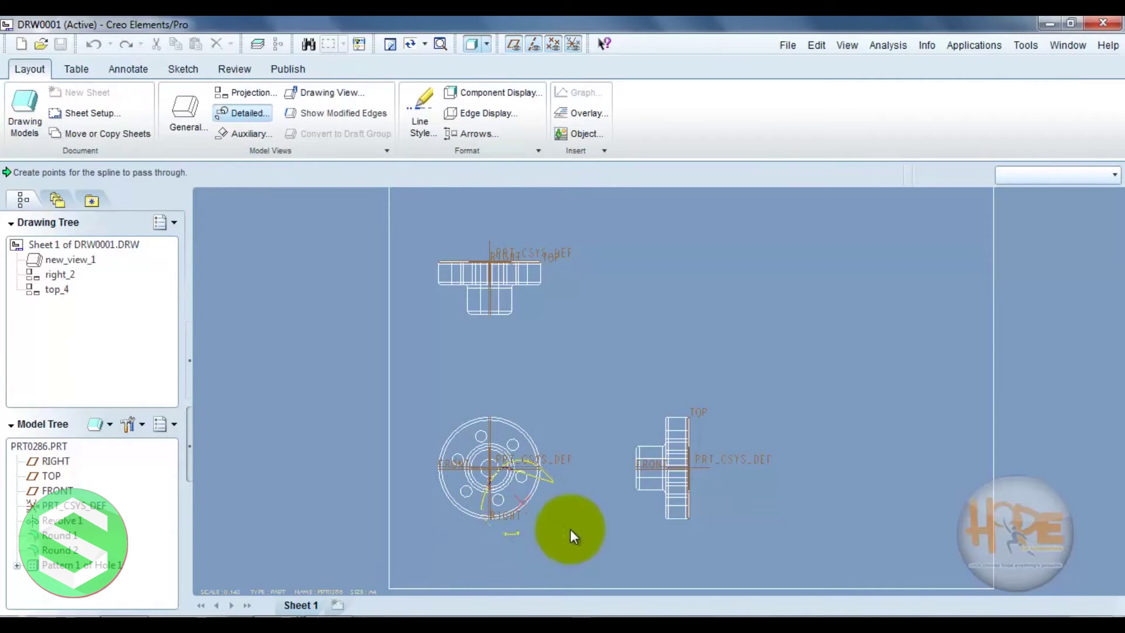
click(550, 483)
middle_click(570, 442)
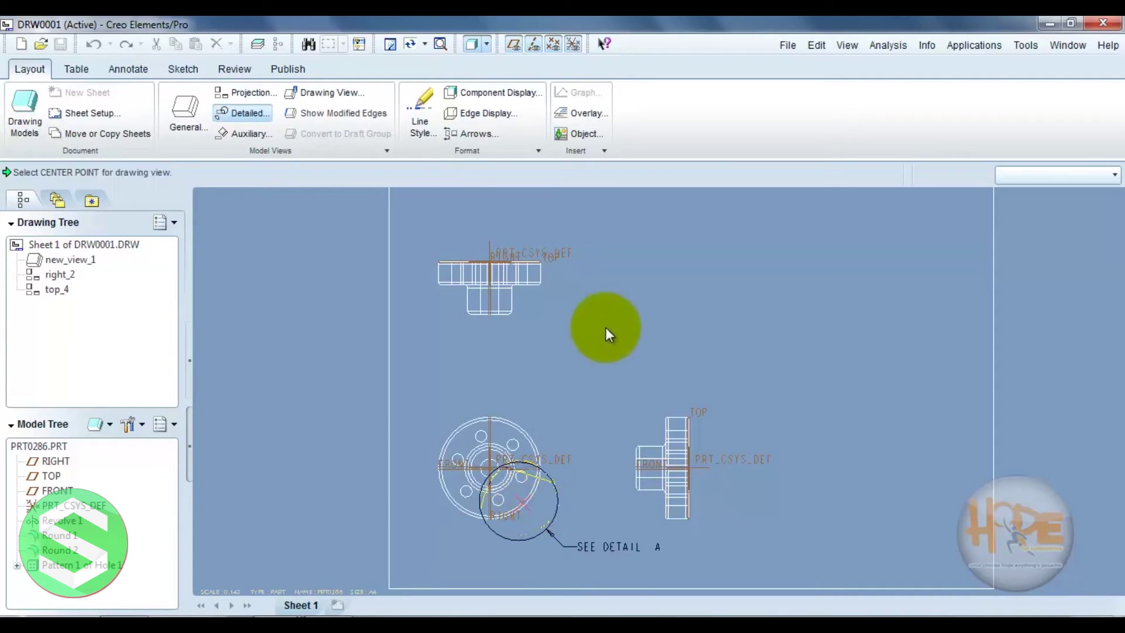
click(703, 319)
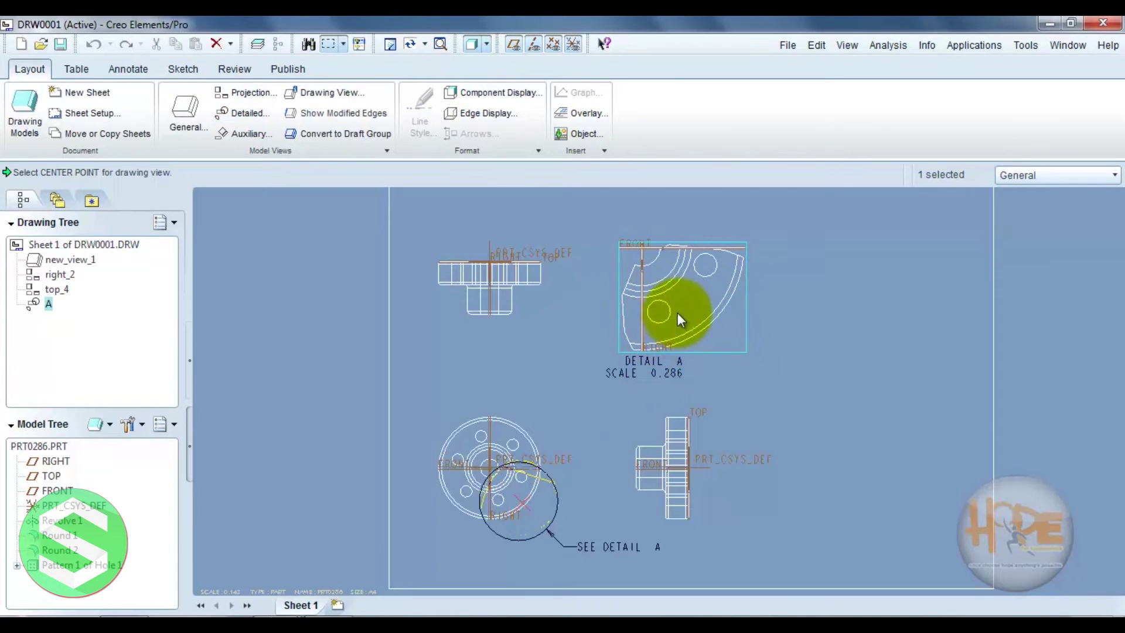
click(676, 381)
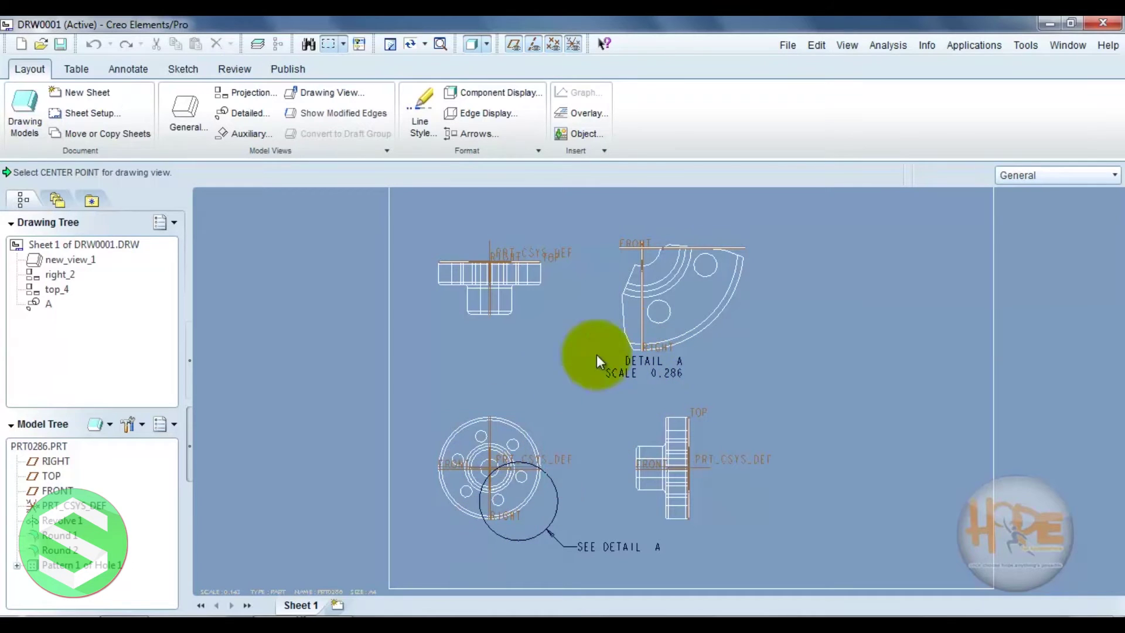
Delete detail view A from the sheet.
click(643, 355)
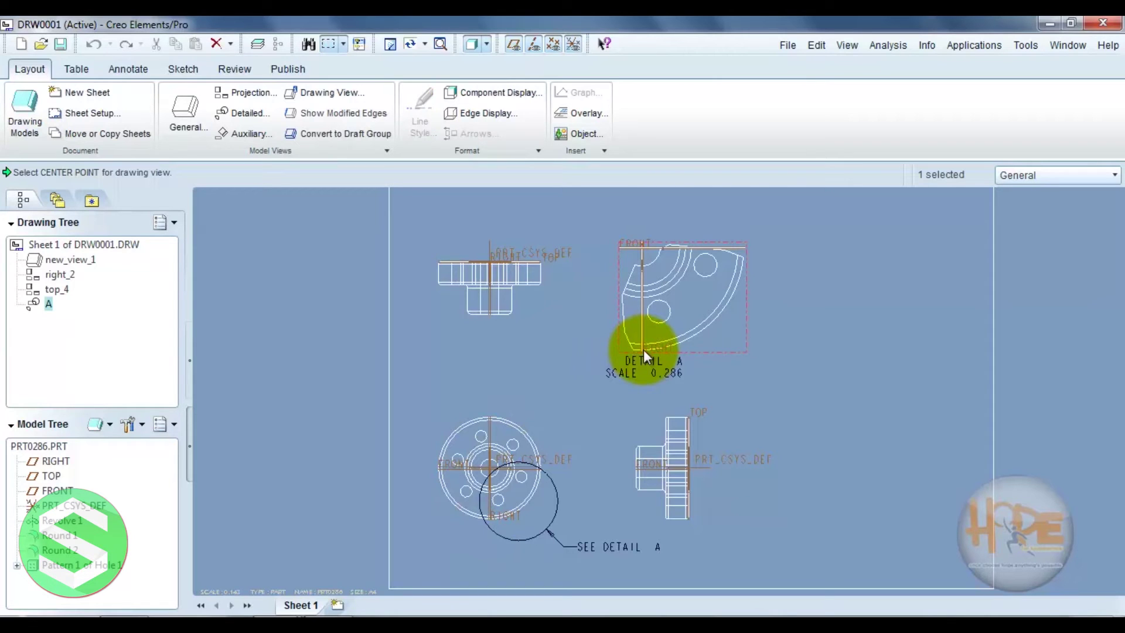
key(Delete)
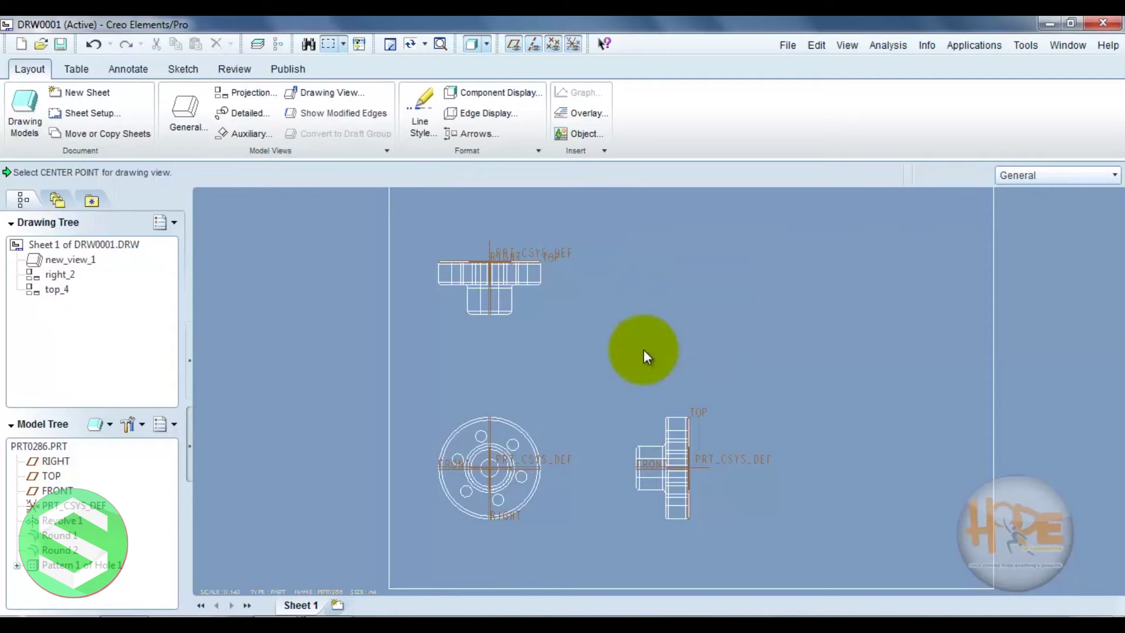
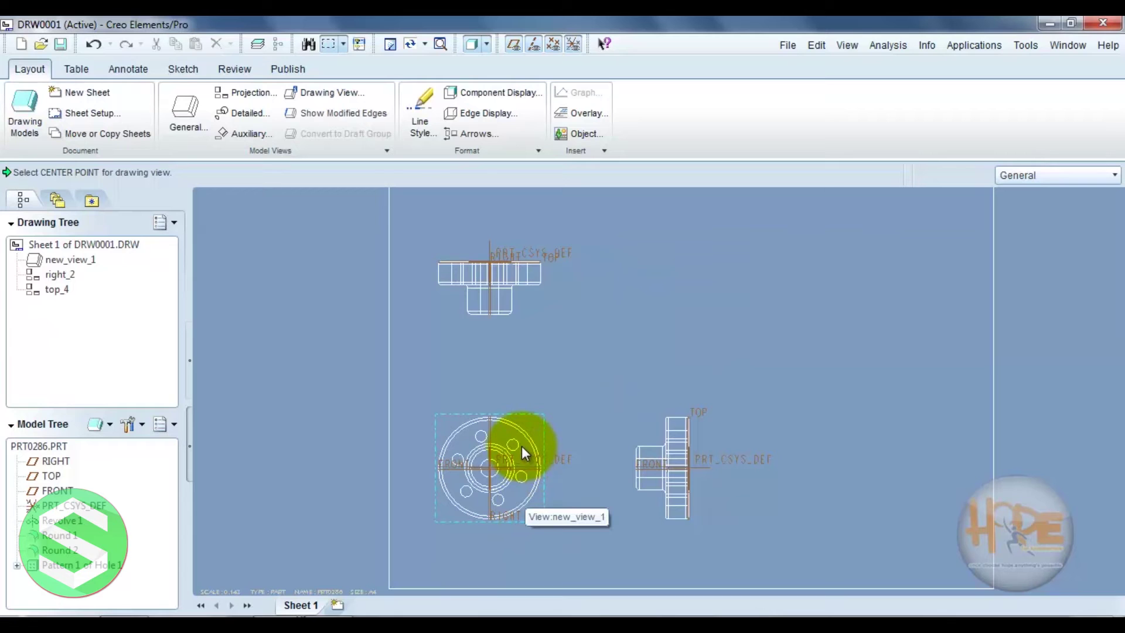
Start showing model annotations for the general view and pick the Ø40 hole diameter dimension to display.
click(515, 446)
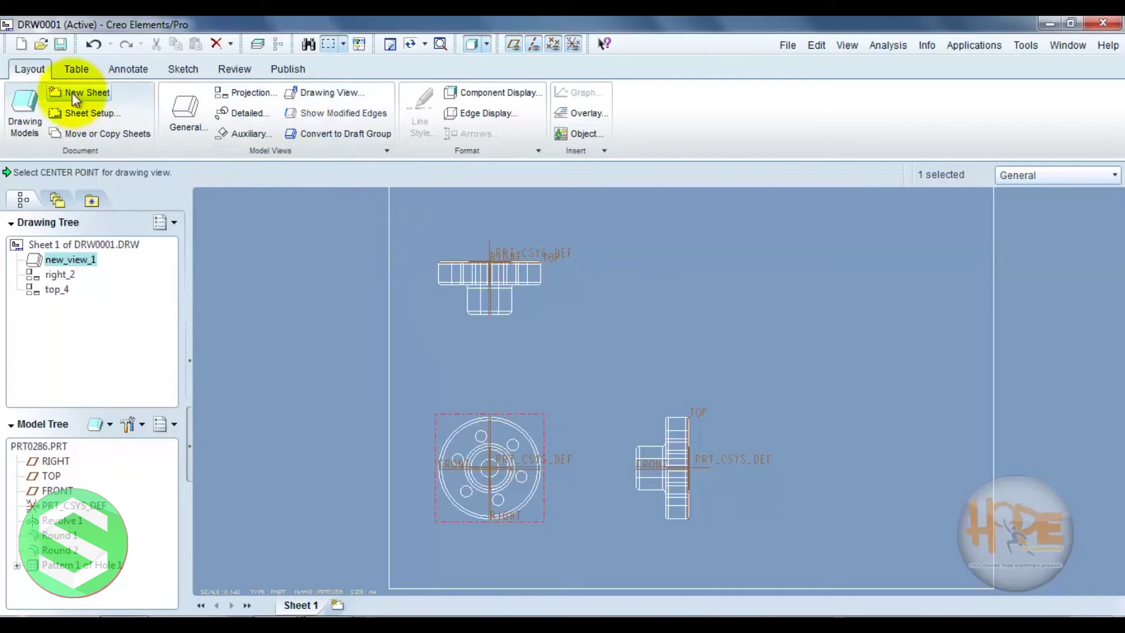
click(128, 70)
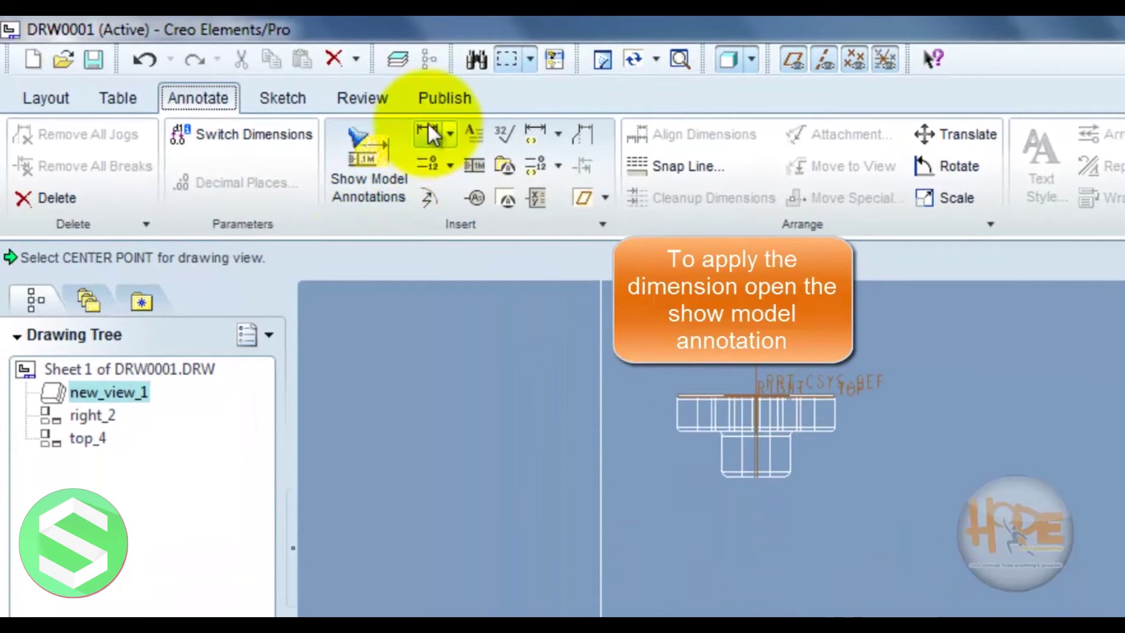
click(368, 189)
click(603, 557)
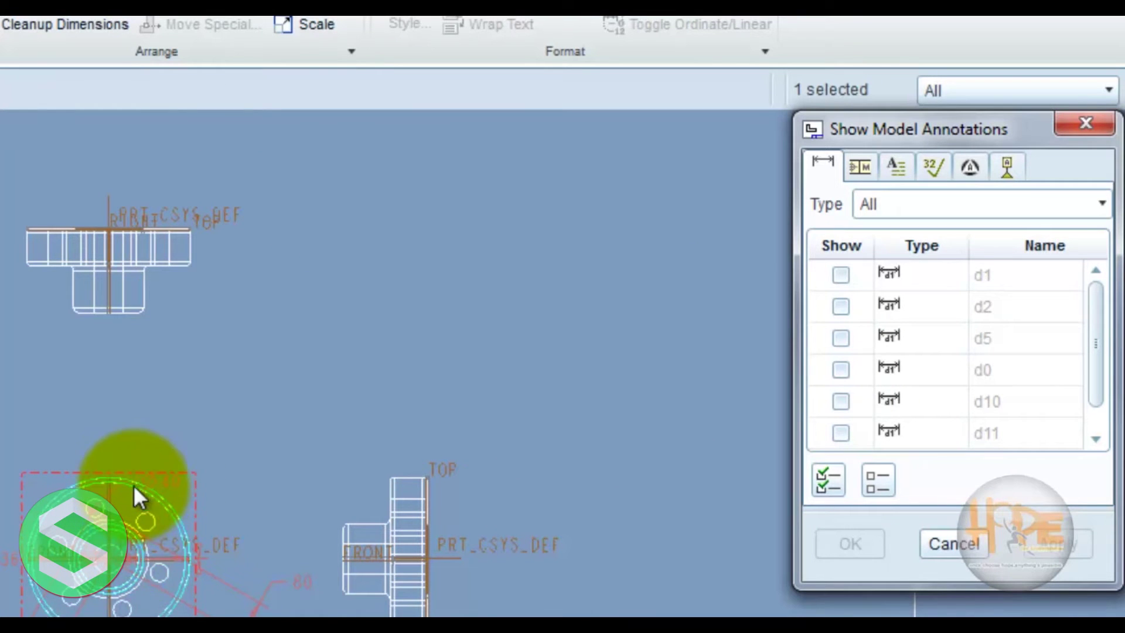
scroll(174, 533, up, 3)
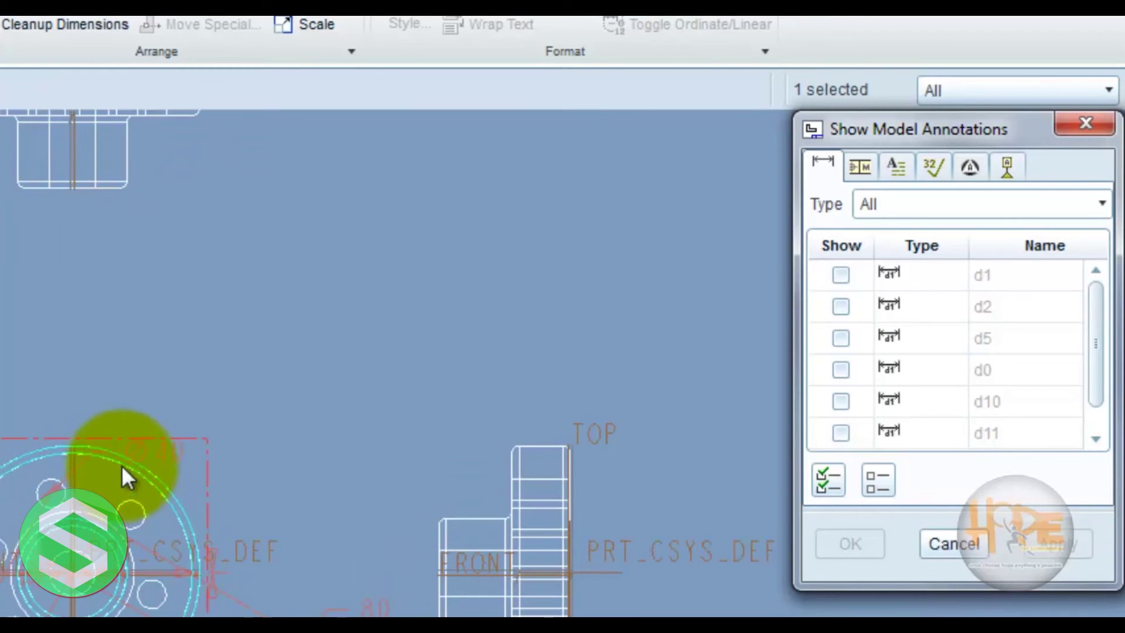
click(152, 449)
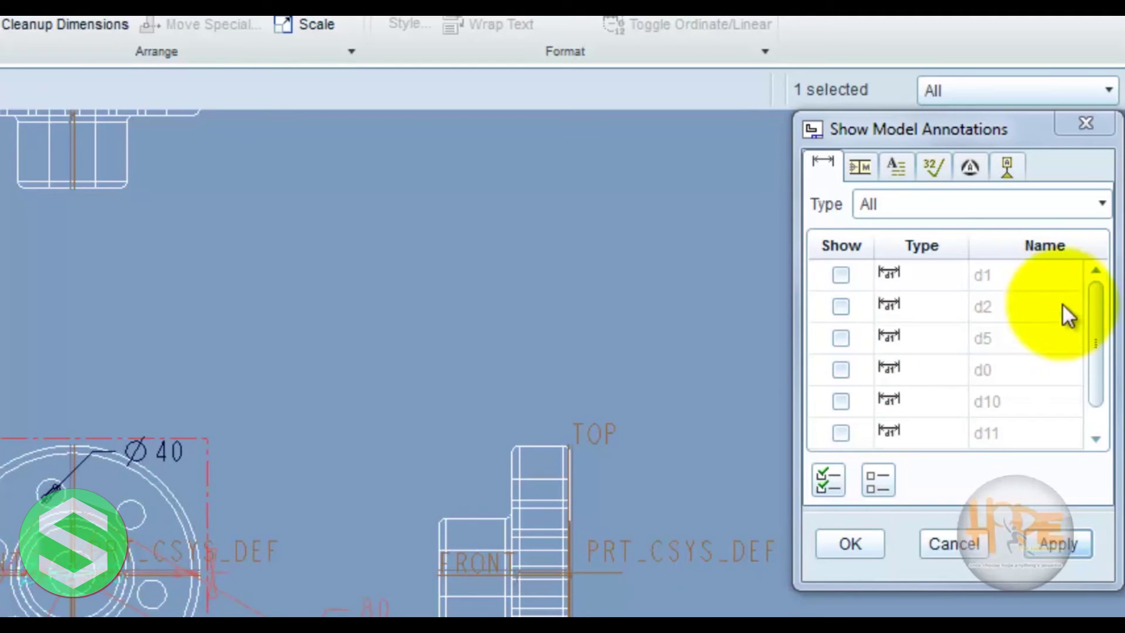
Pick the Ø62.88 diameter dimension at the centre of the general view to display.
drag(1100, 352, 1104, 384)
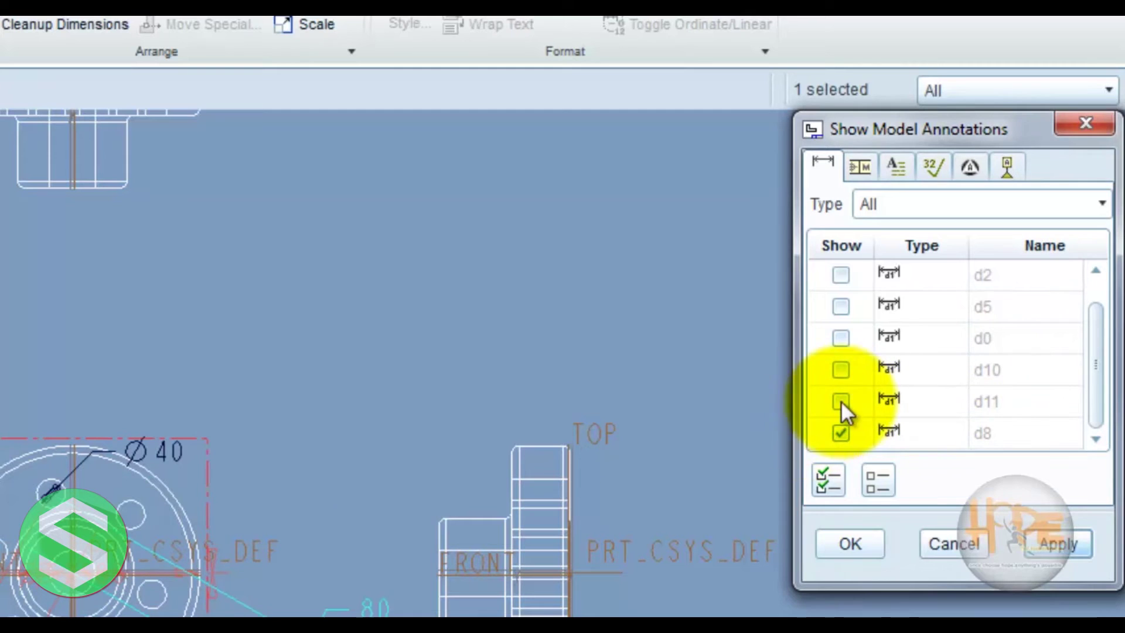
scroll(111, 615, up, 2)
scroll(58, 580, down, 3)
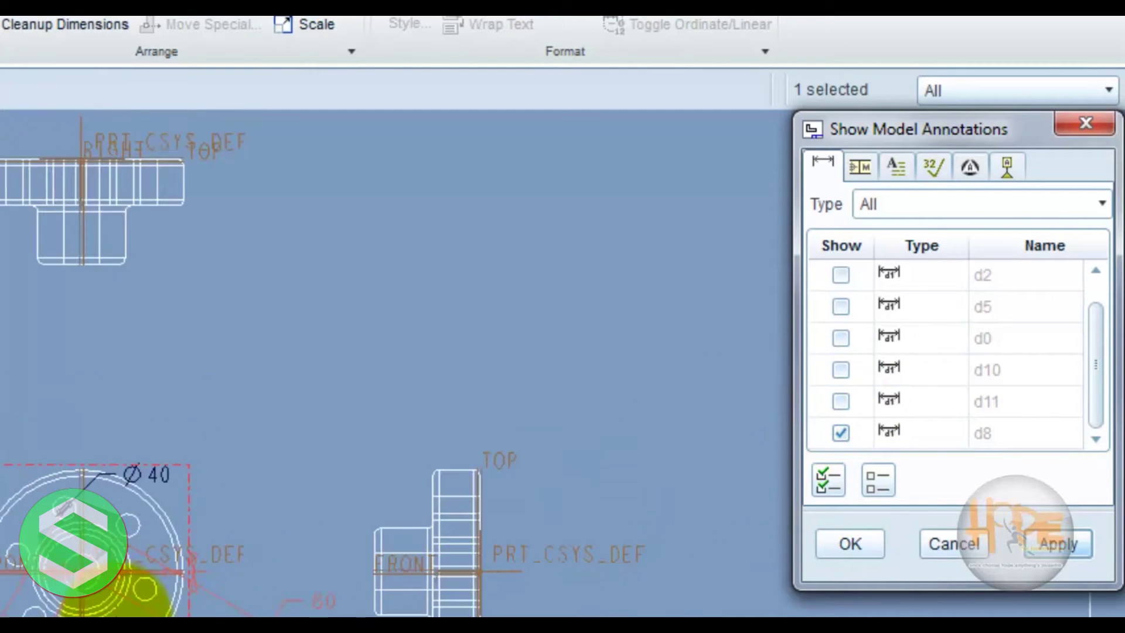
scroll(59, 580, up, 4)
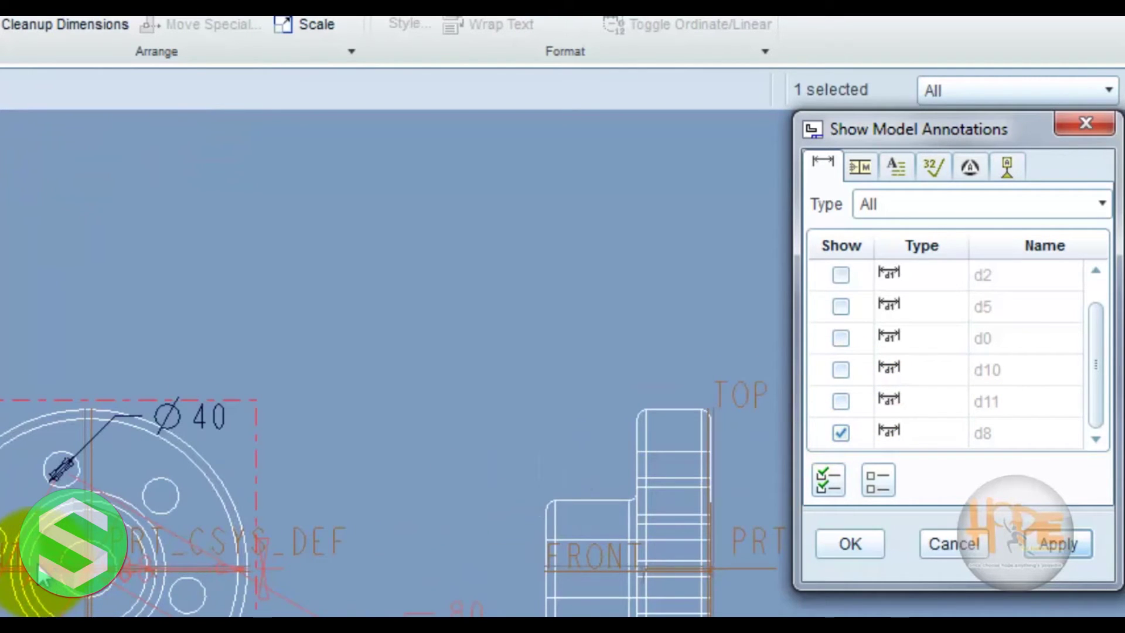
click(105, 571)
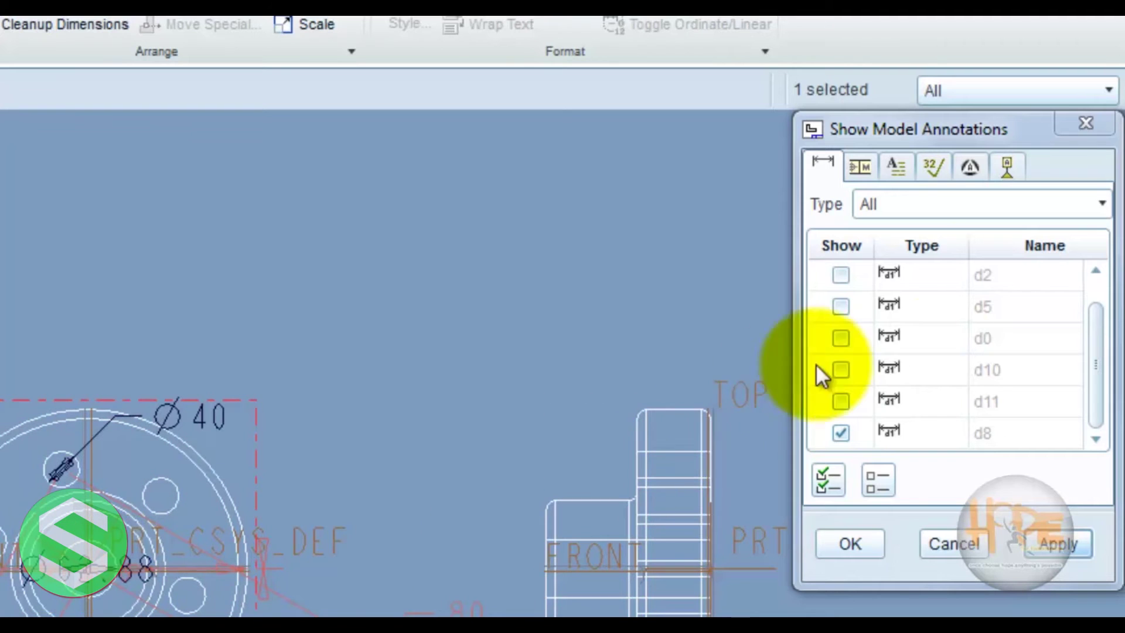
Preview model dimensions d11 and d10 on the general view, leaving both hidden.
click(841, 401)
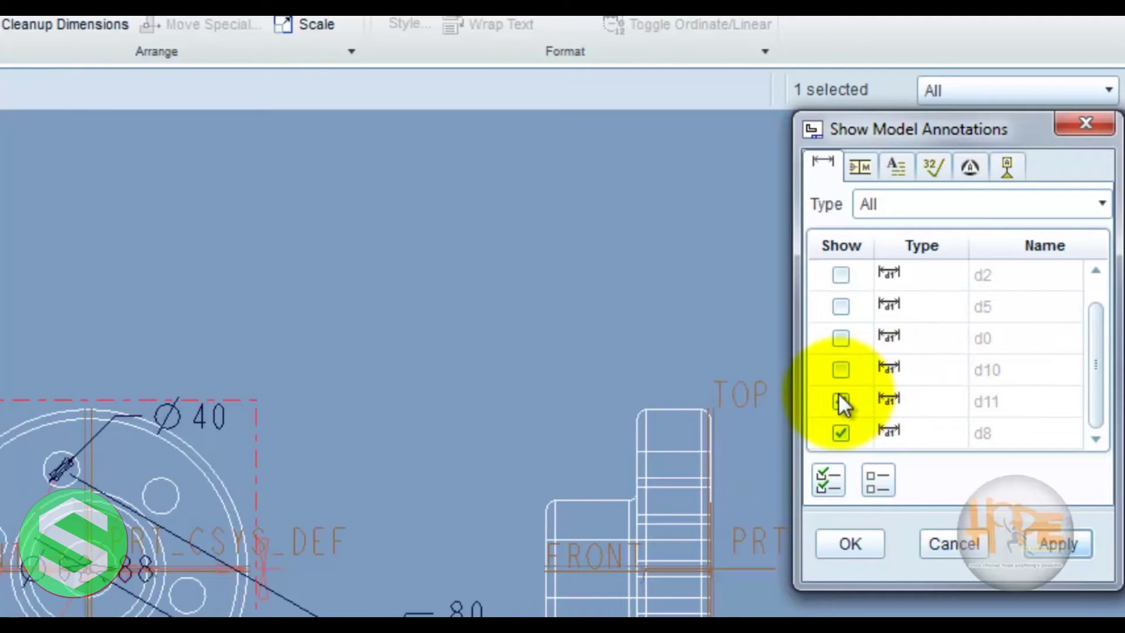
click(841, 401)
click(841, 370)
click(841, 370)
Include the 360° dimension d0, apply the selected model dimensions to the general view, and finish showing annotations.
click(840, 338)
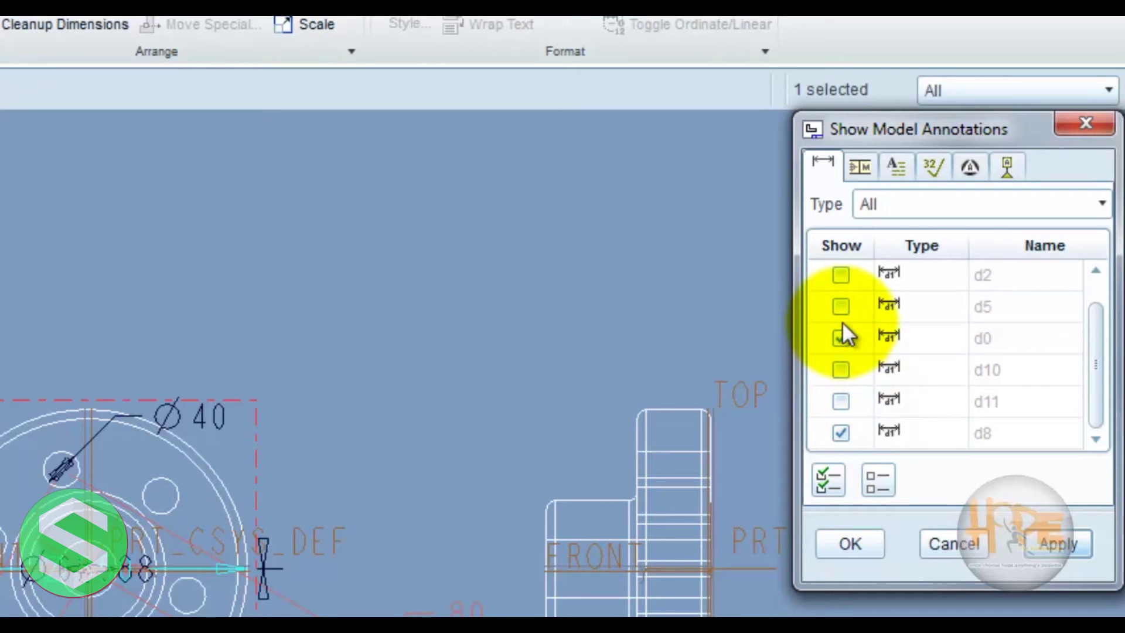
click(1060, 555)
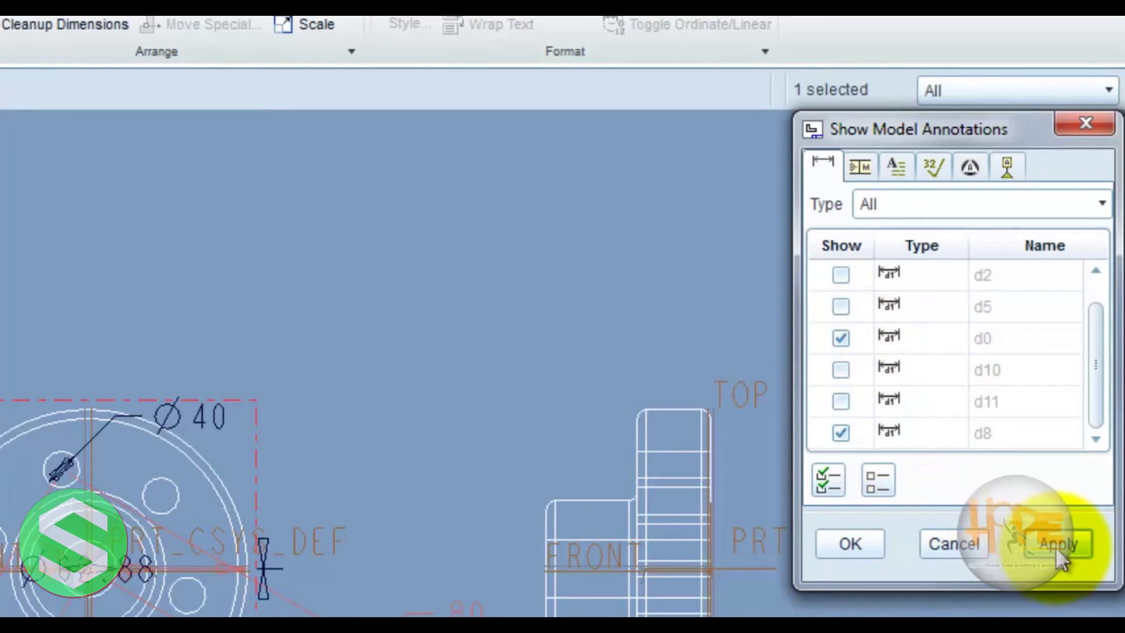
scroll(130, 427, down, 3)
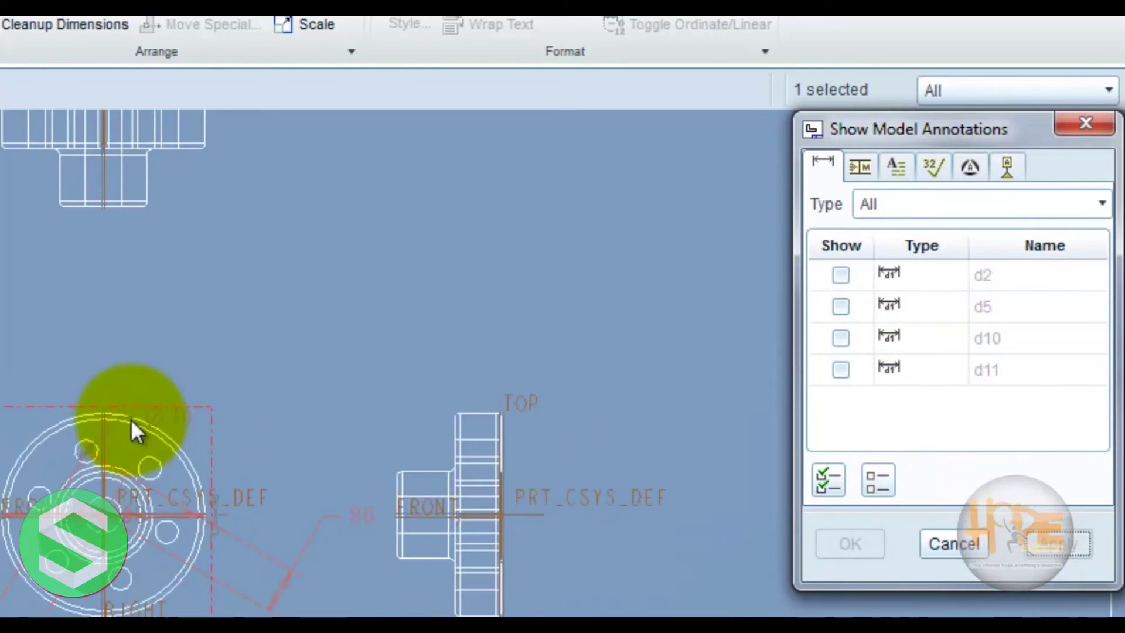
click(952, 543)
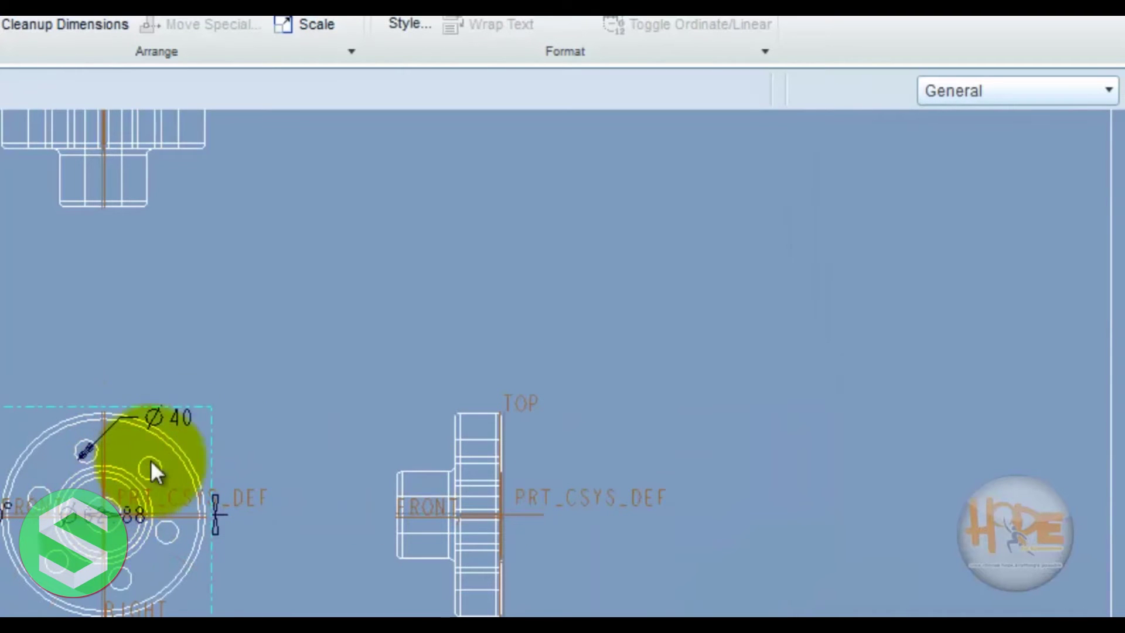
Move the Ø40 dimension text above the general view, clear of its outer circle.
click(178, 421)
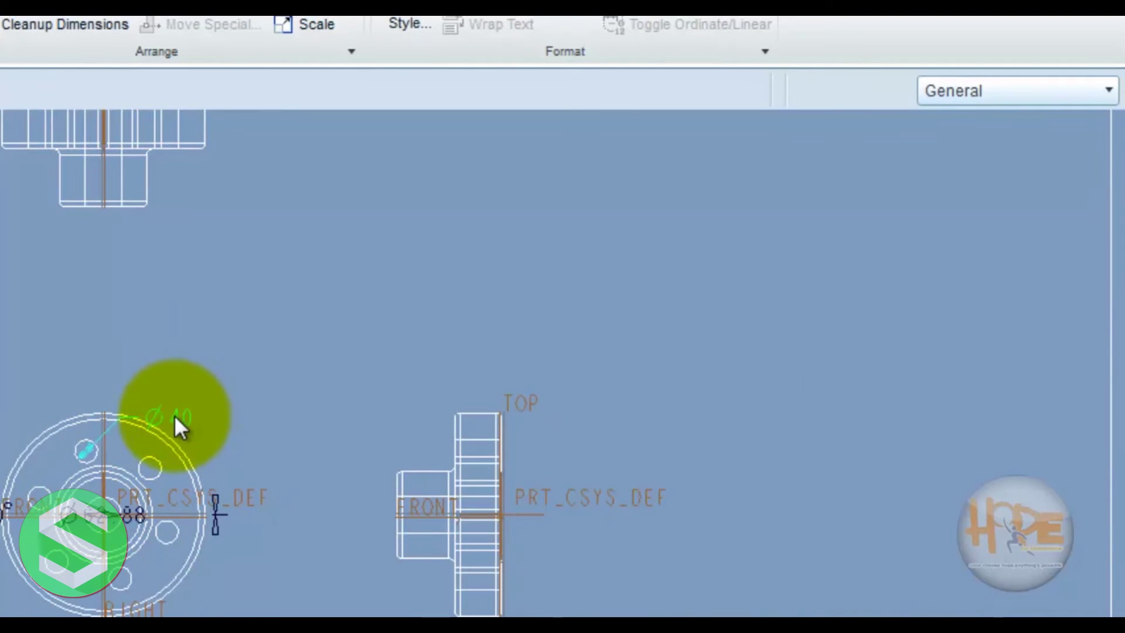
drag(174, 415, 180, 352)
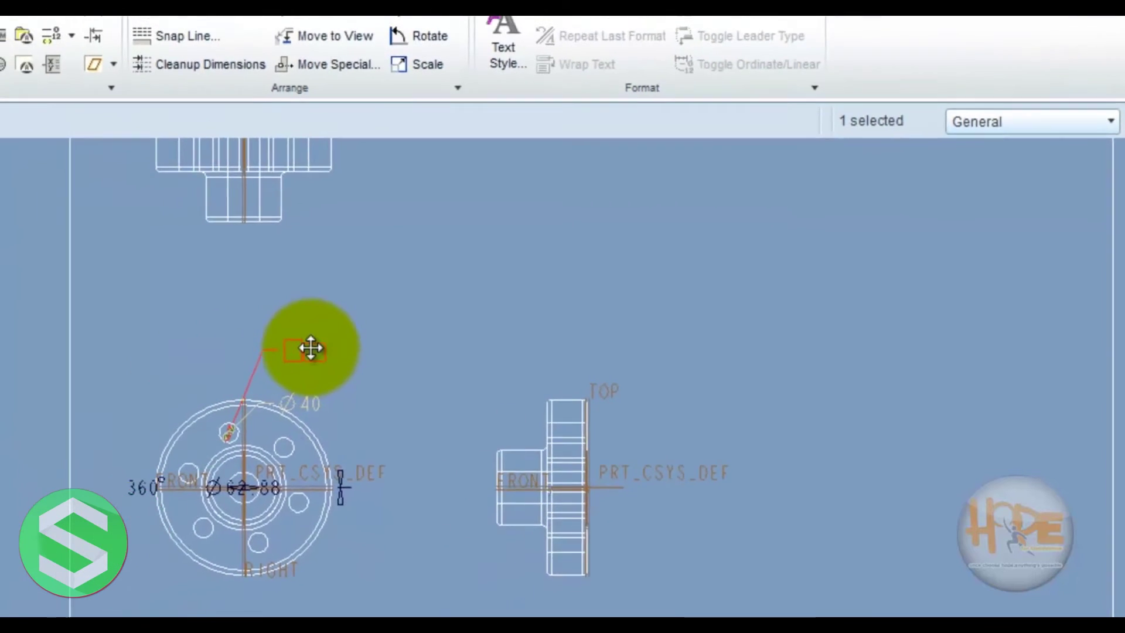
drag(311, 347, 311, 350)
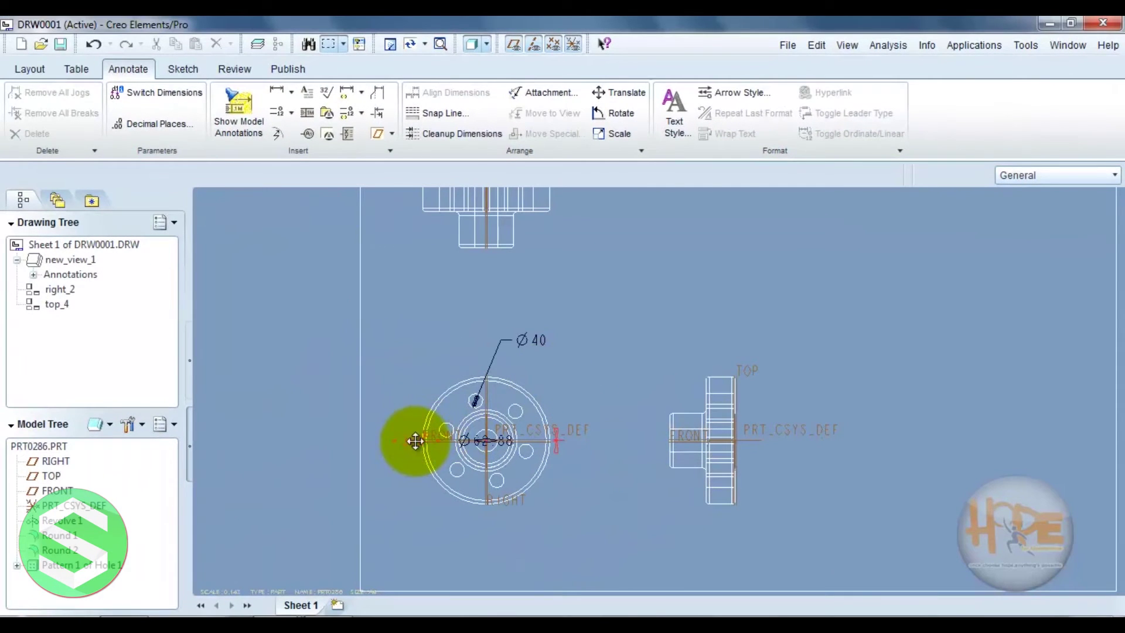
Move the 360° dimension text up and outward to the clear space left of the general view.
click(415, 441)
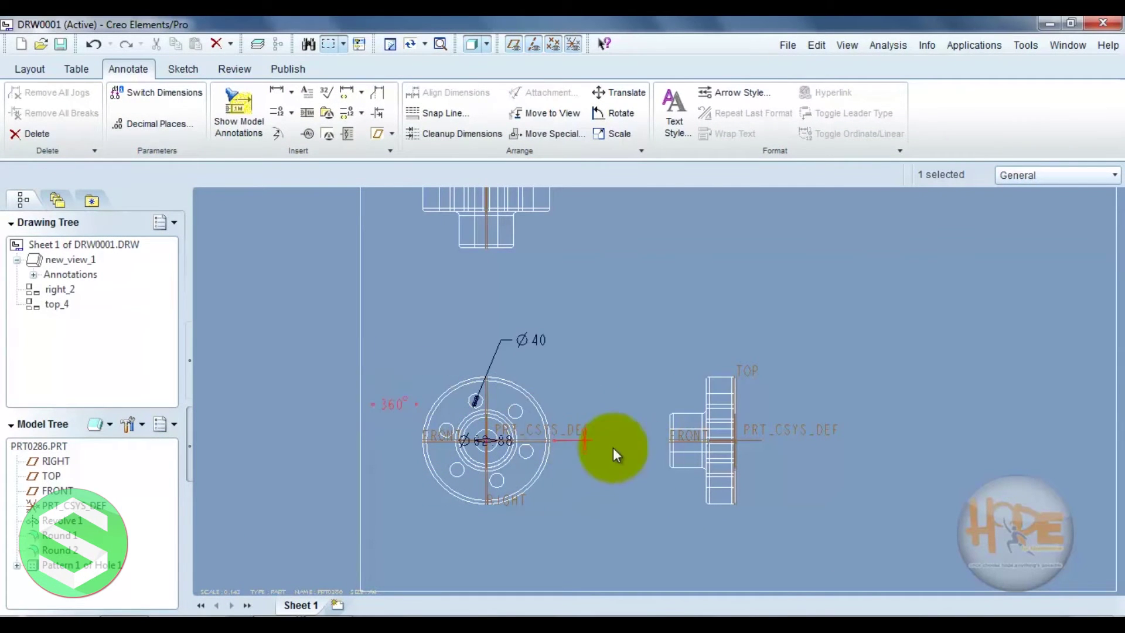
scroll(517, 418, down, 2)
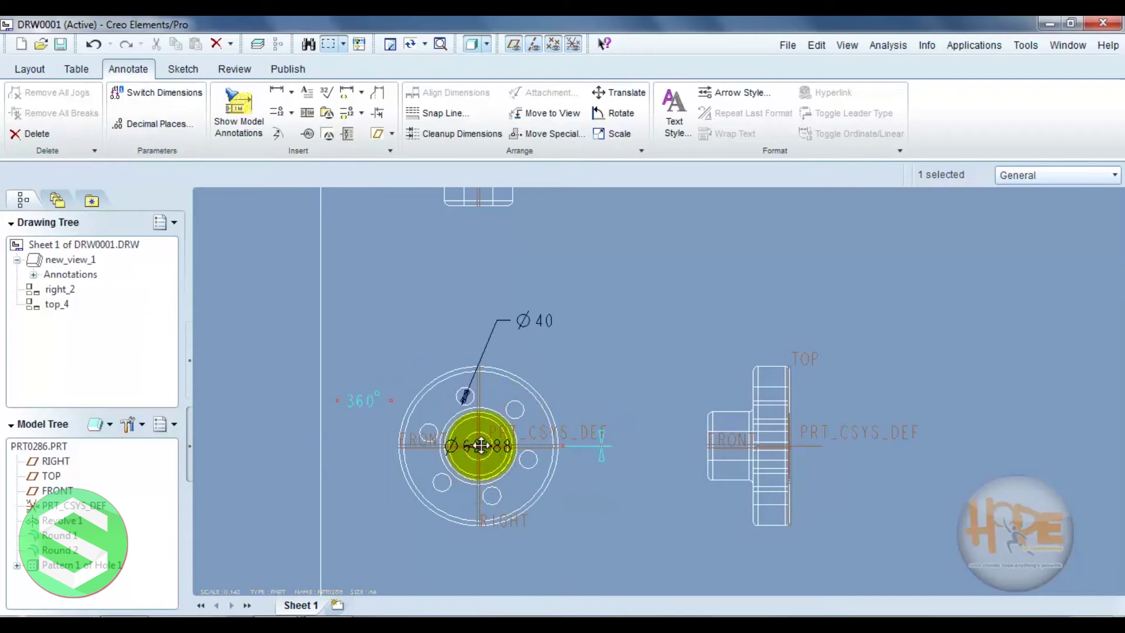
drag(480, 445, 486, 447)
drag(453, 403, 477, 447)
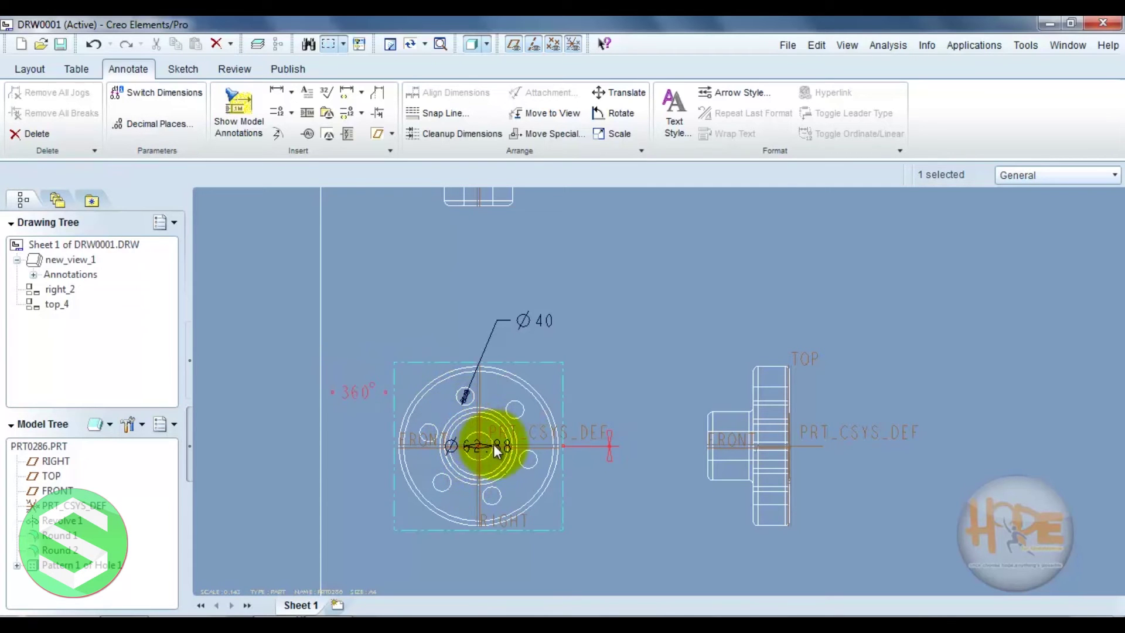
scroll(498, 447, down, 3)
click(641, 458)
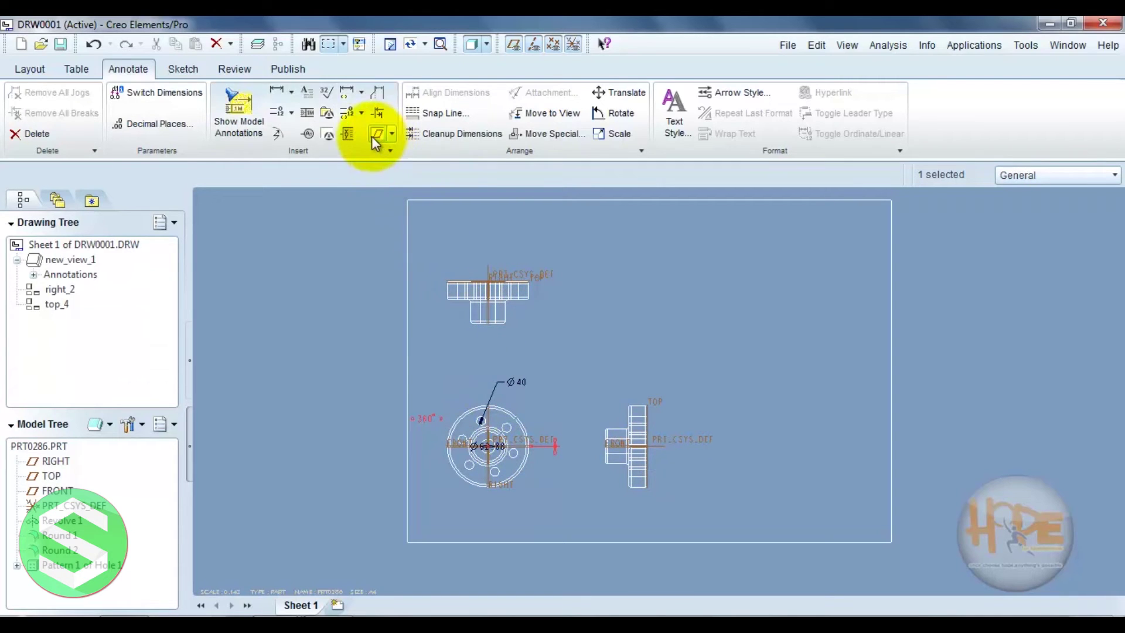
Create a horizontal note with an arrowhead leader attached to the hub's right edge in the upper view, positioned just right of the hub.
click(308, 96)
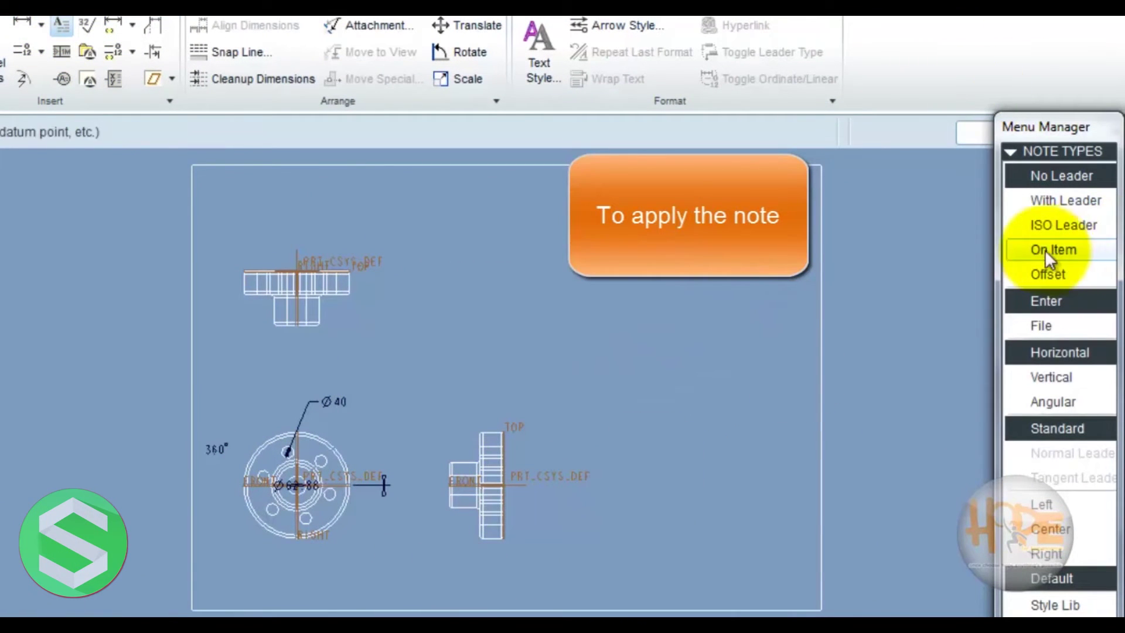
click(1055, 178)
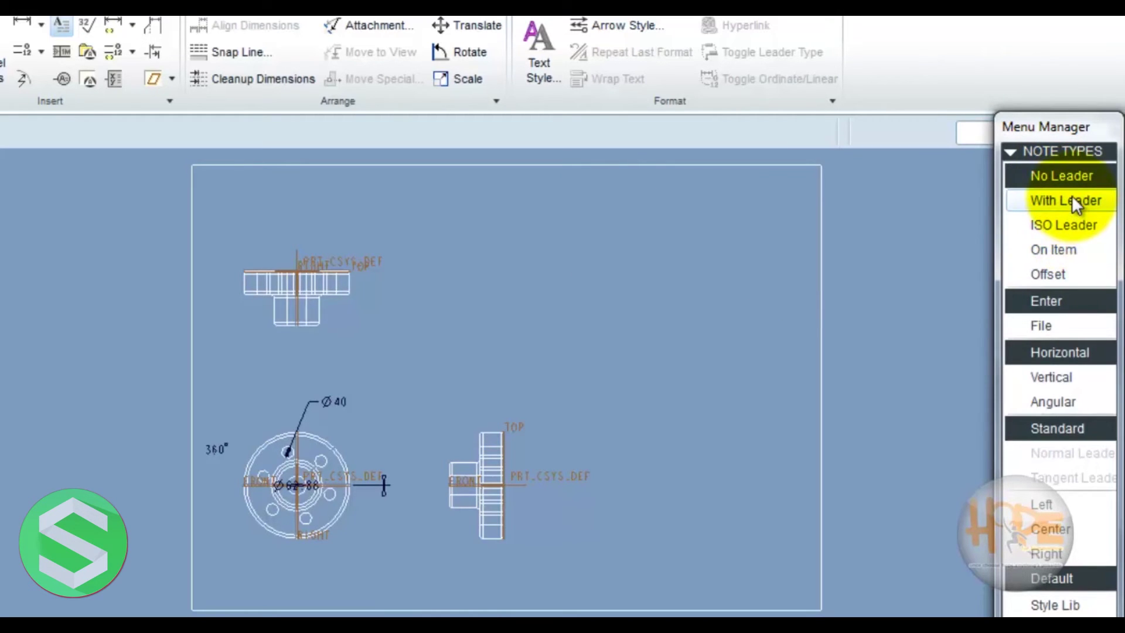
click(1070, 200)
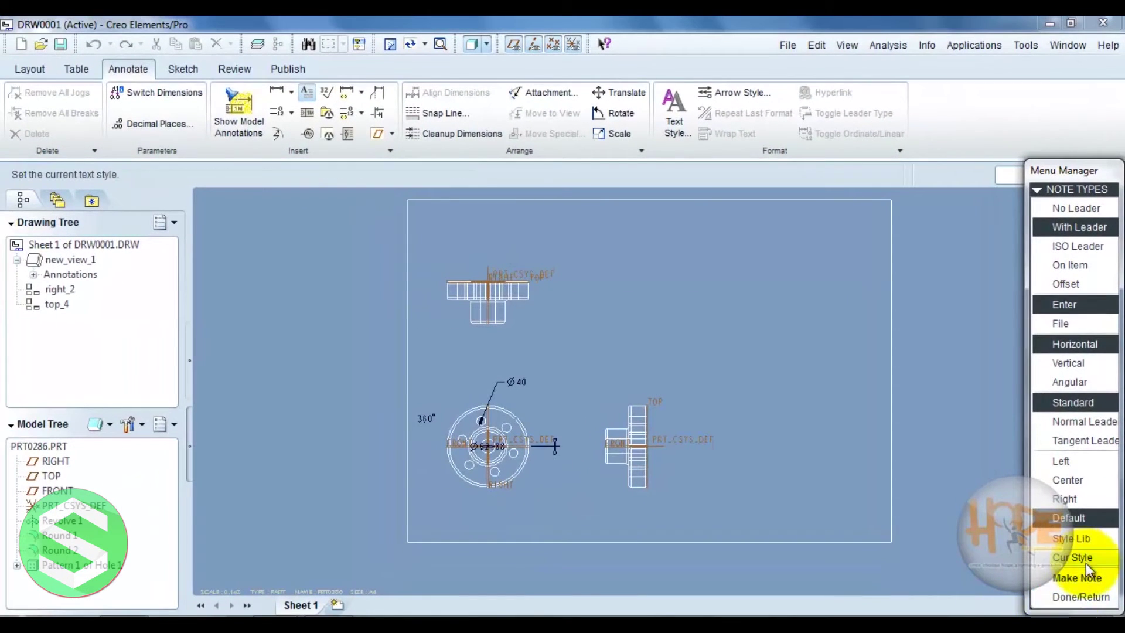
click(1071, 609)
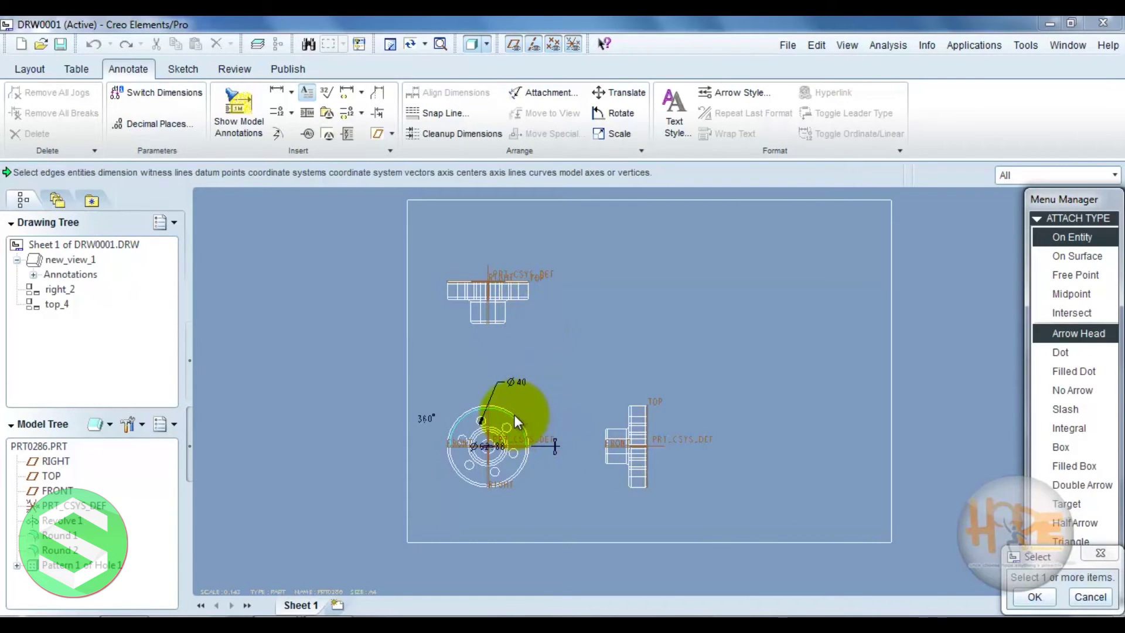
click(504, 313)
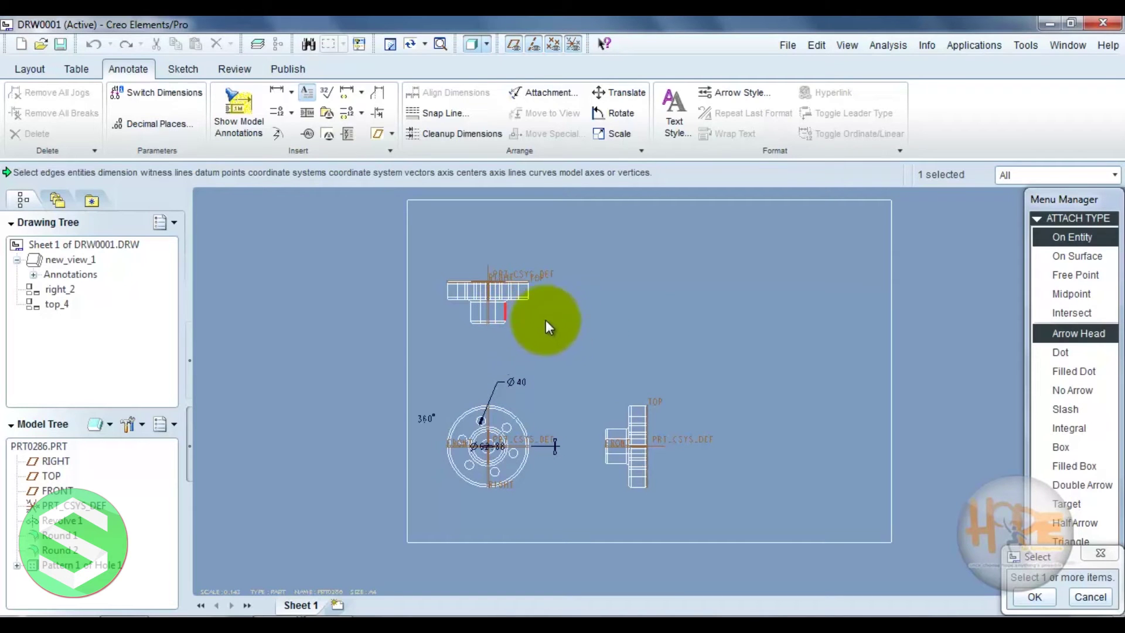
click(1039, 595)
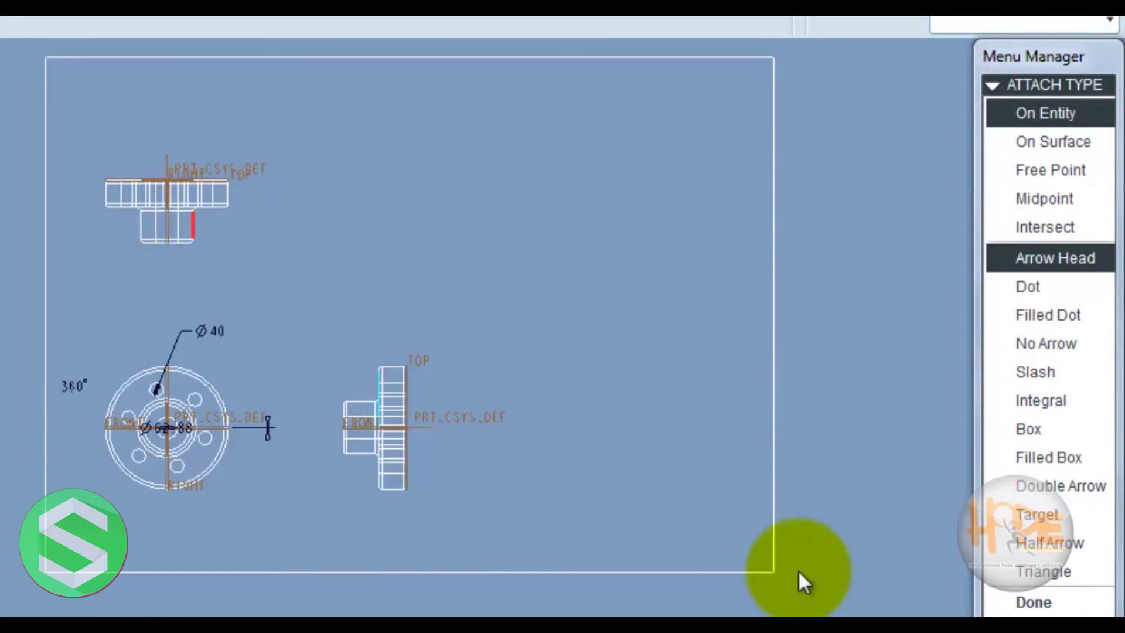
click(1063, 603)
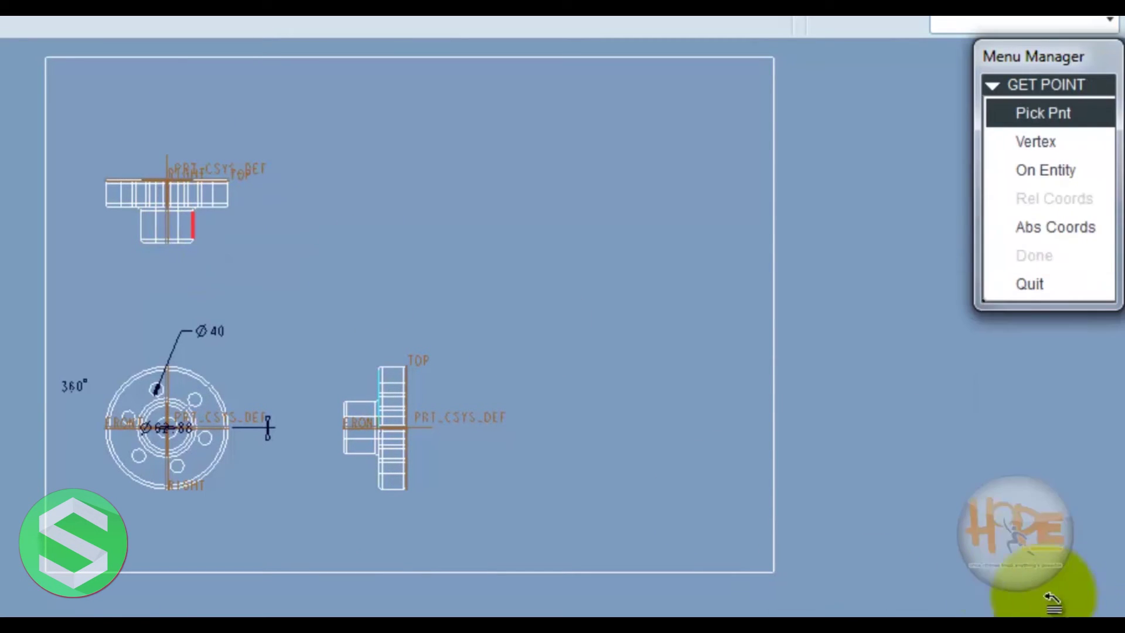
click(255, 230)
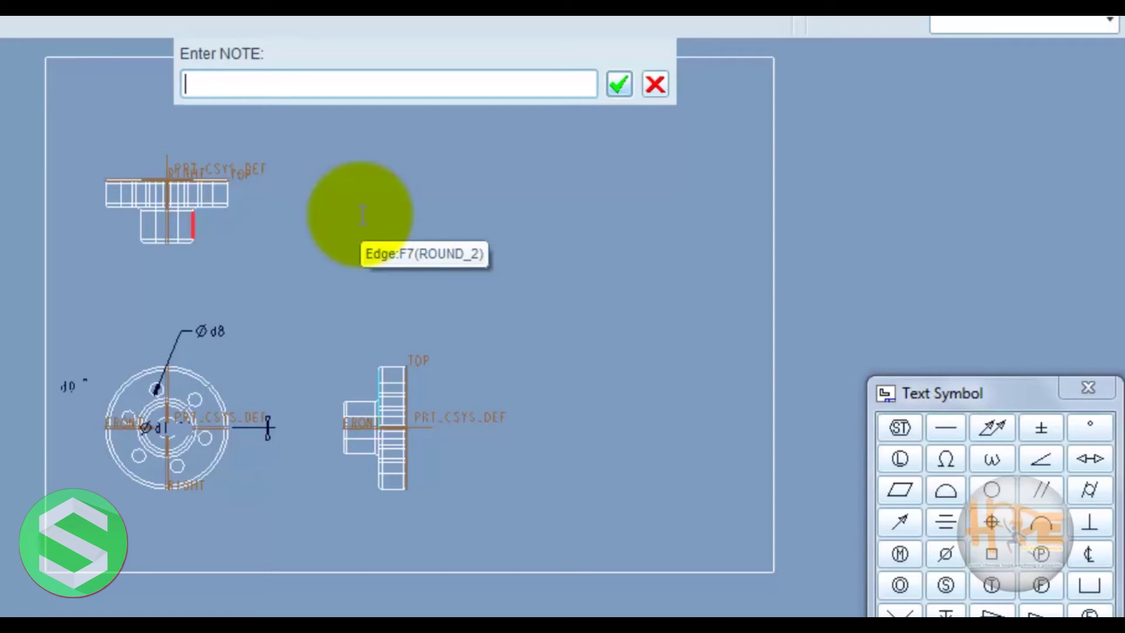
Enter "all dimesion are in mm" as the leader note's text and finish creating notes.
text(all dimesion are in  mm)
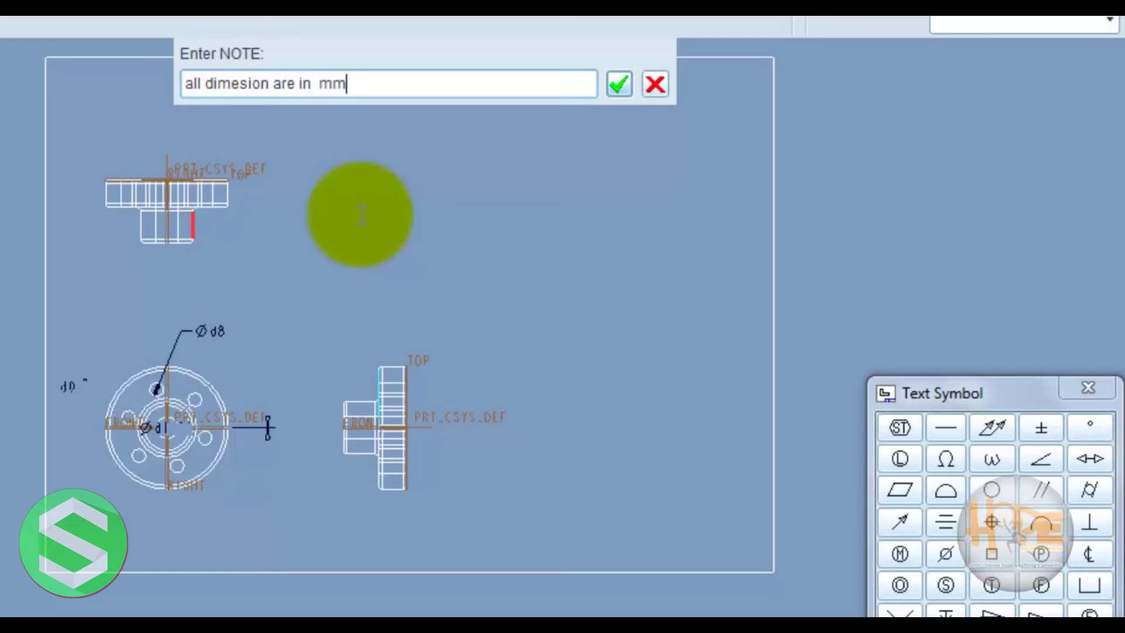
key(Return)
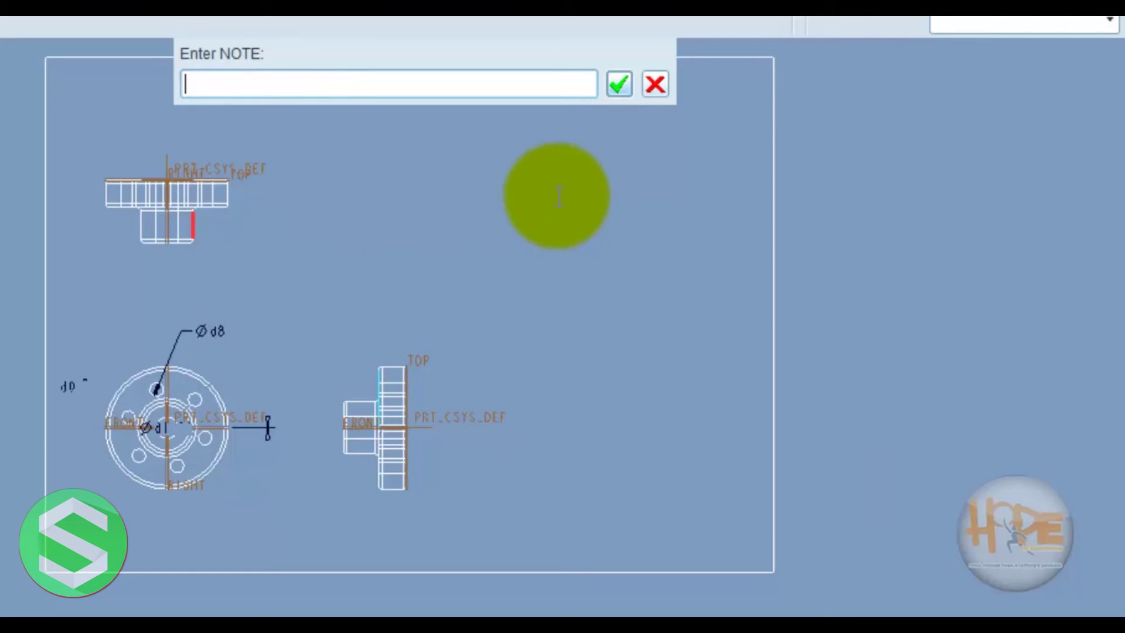
click(619, 84)
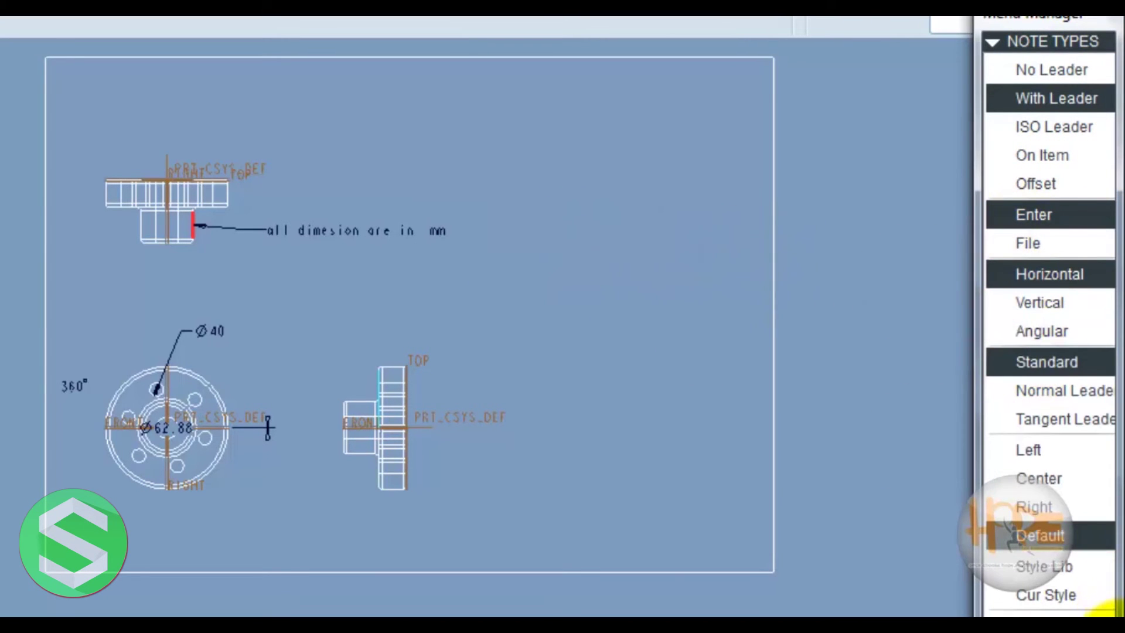
click(1096, 613)
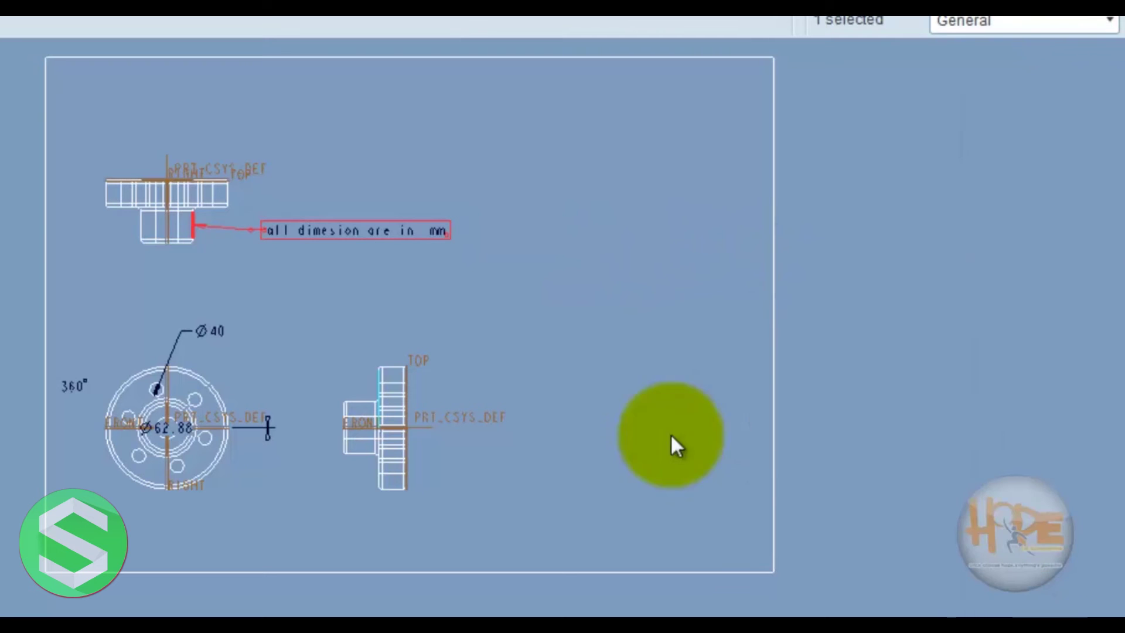
Delete the leader note beside the upper view's hub.
click(354, 232)
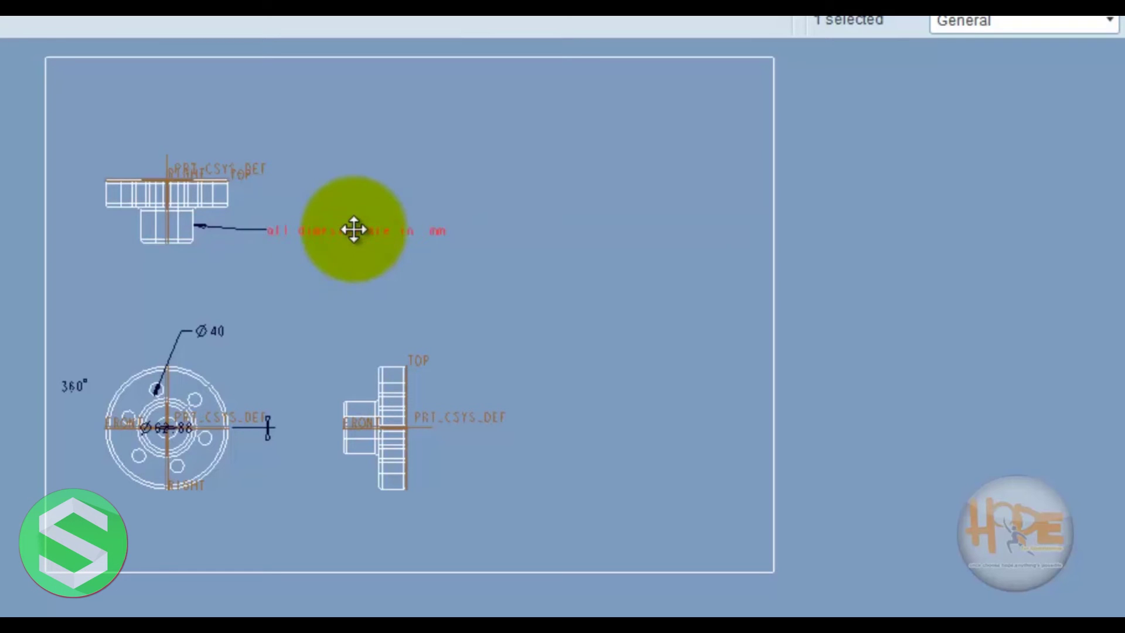
click(333, 265)
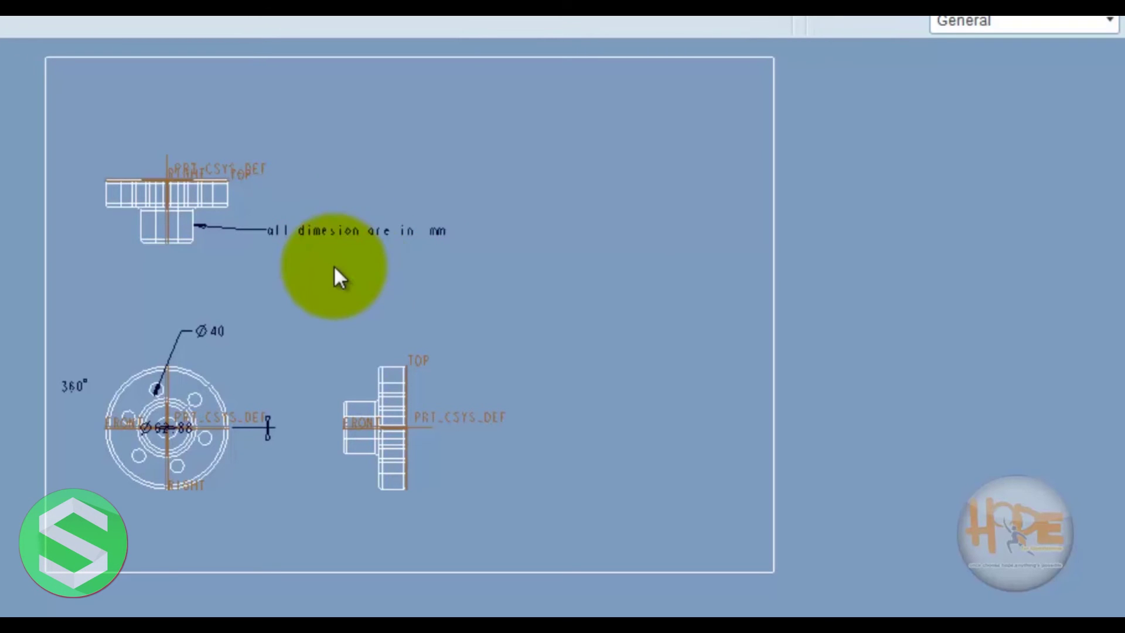
click(348, 229)
key(Delete)
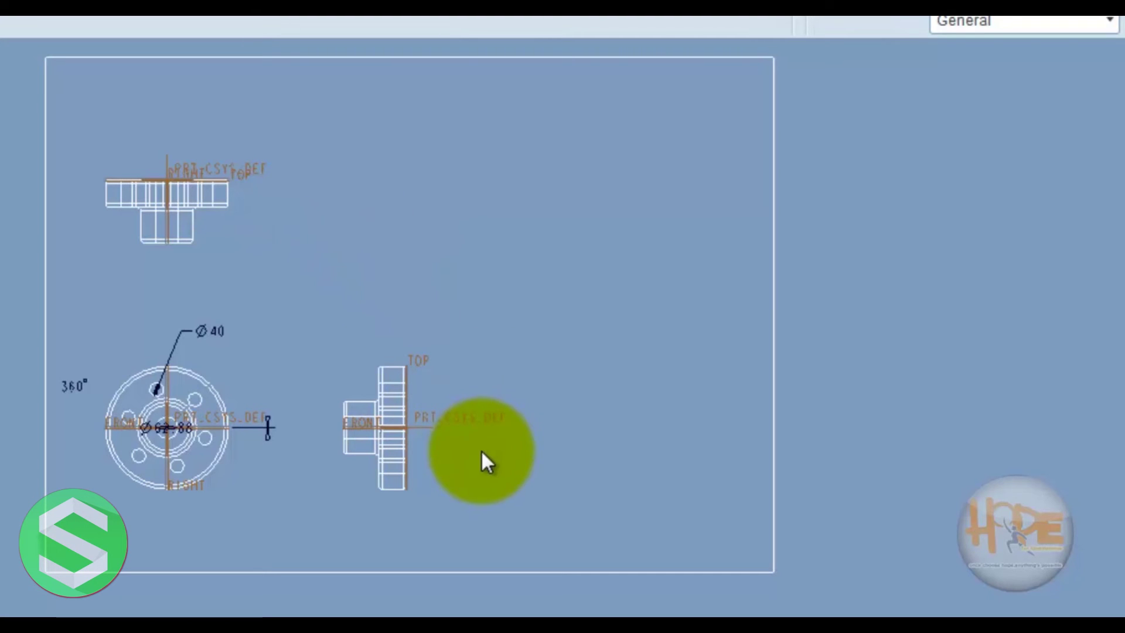
Insert the ATTENTION electrostatic sensitive devices symbol from the symbol palette into the clear area right of the upper view.
click(206, 332)
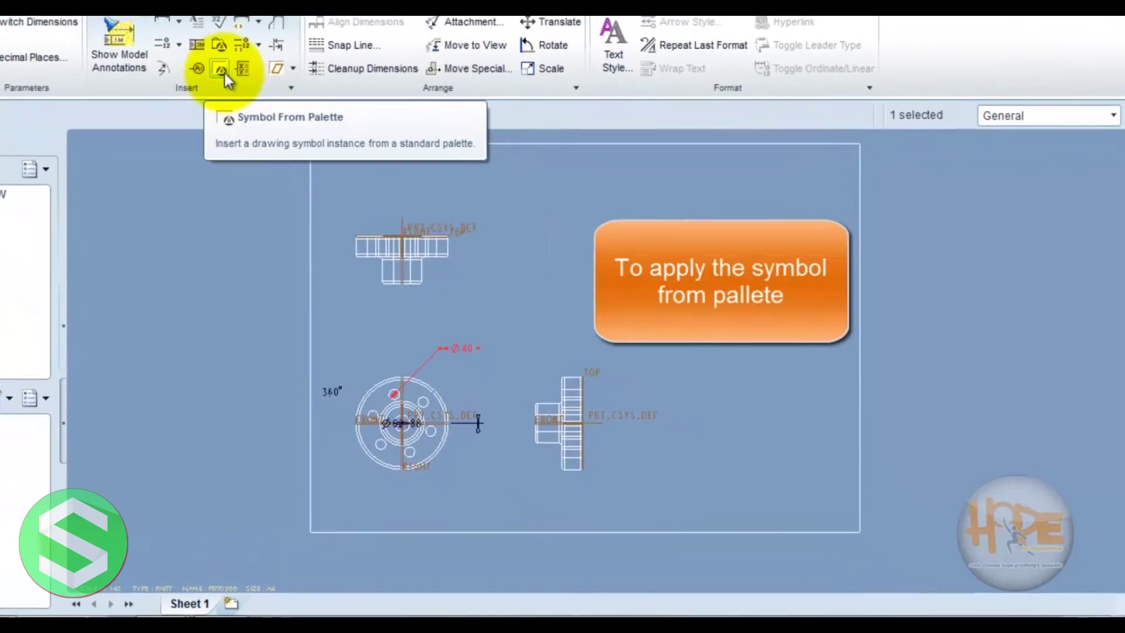
click(199, 56)
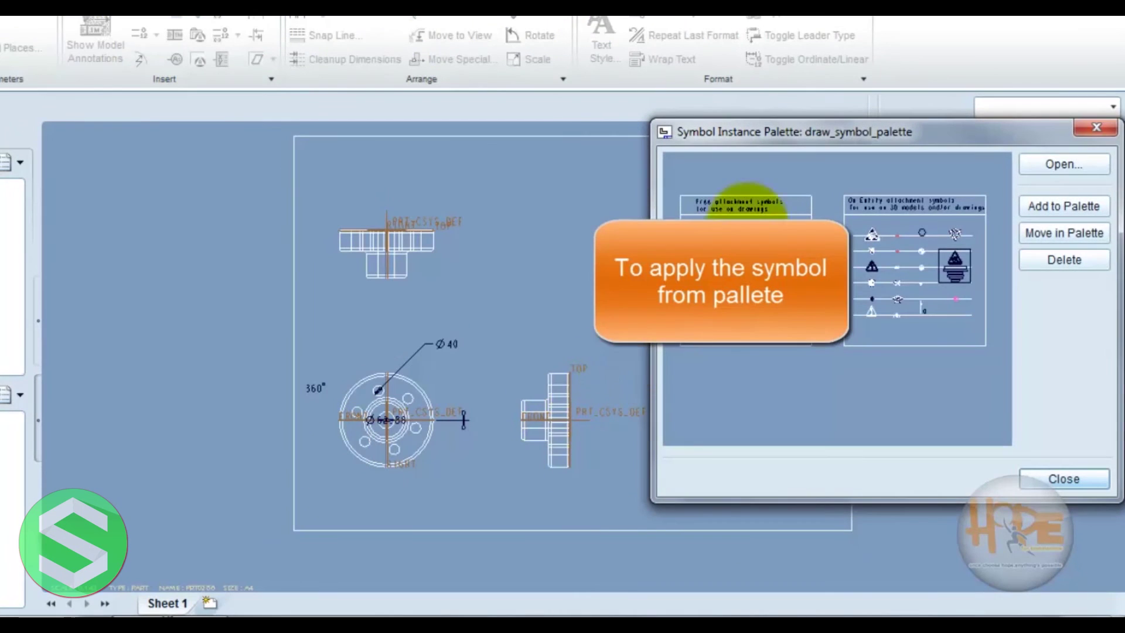
scroll(764, 284, up, 3)
scroll(763, 283, down, 4)
scroll(966, 331, up, 1)
scroll(782, 263, up, 3)
scroll(783, 232, down, 3)
scroll(702, 237, up, 4)
scroll(693, 240, up, 3)
scroll(816, 327, down, 3)
scroll(850, 355, up, 2)
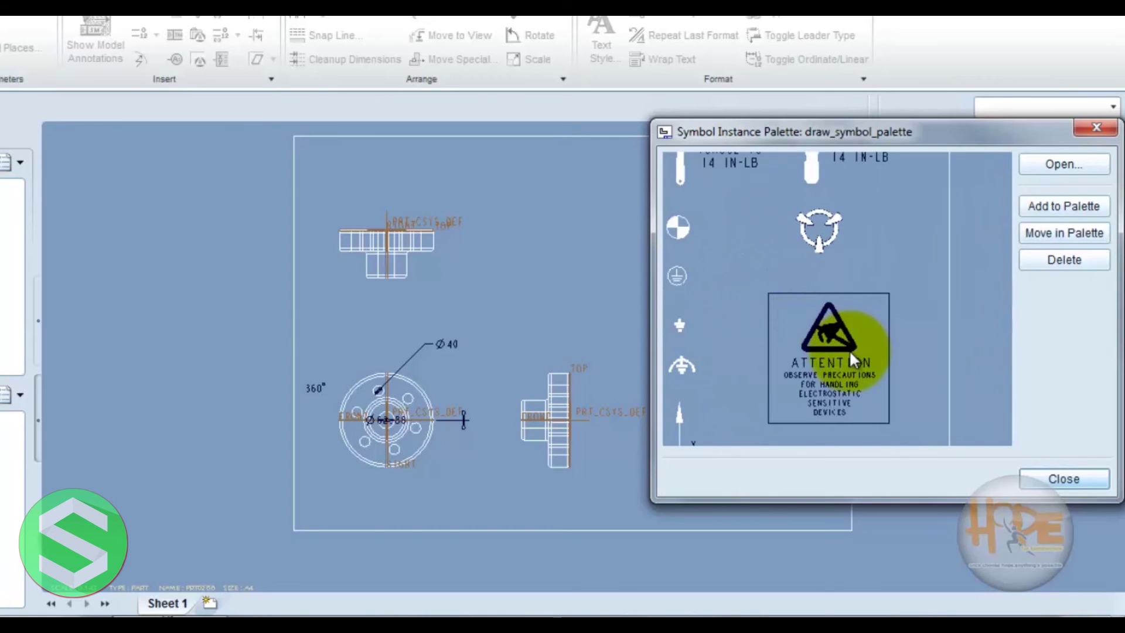
click(831, 340)
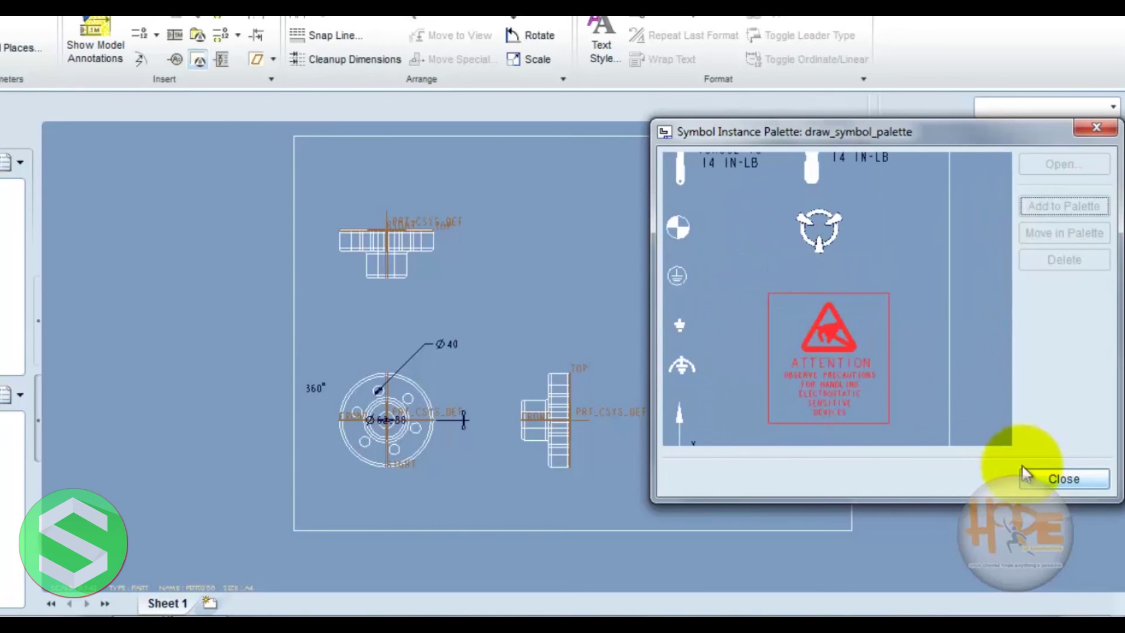
click(576, 281)
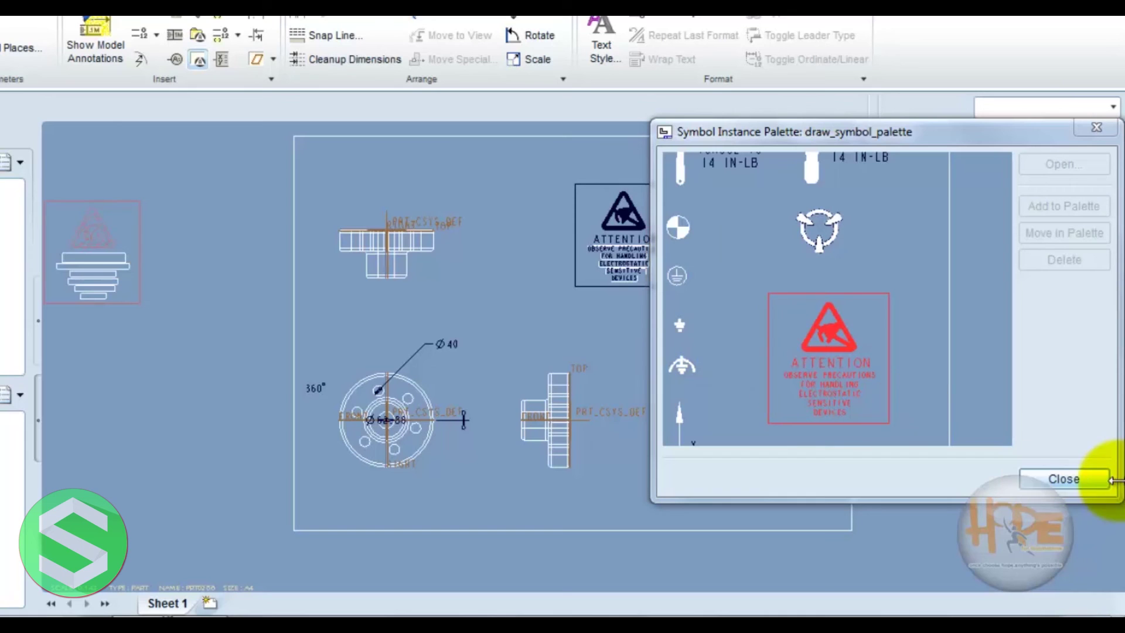
click(1064, 479)
Retrieve the surface finish symbol no_value.sym from the generic folder.
scroll(612, 225, up, 2)
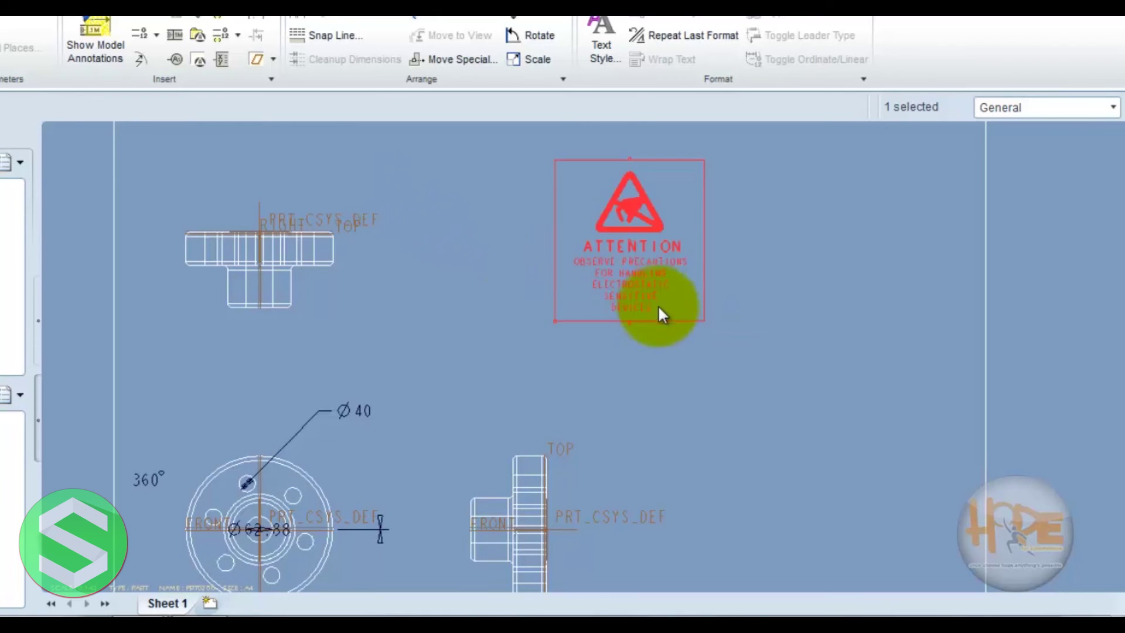
scroll(656, 336, up, 4)
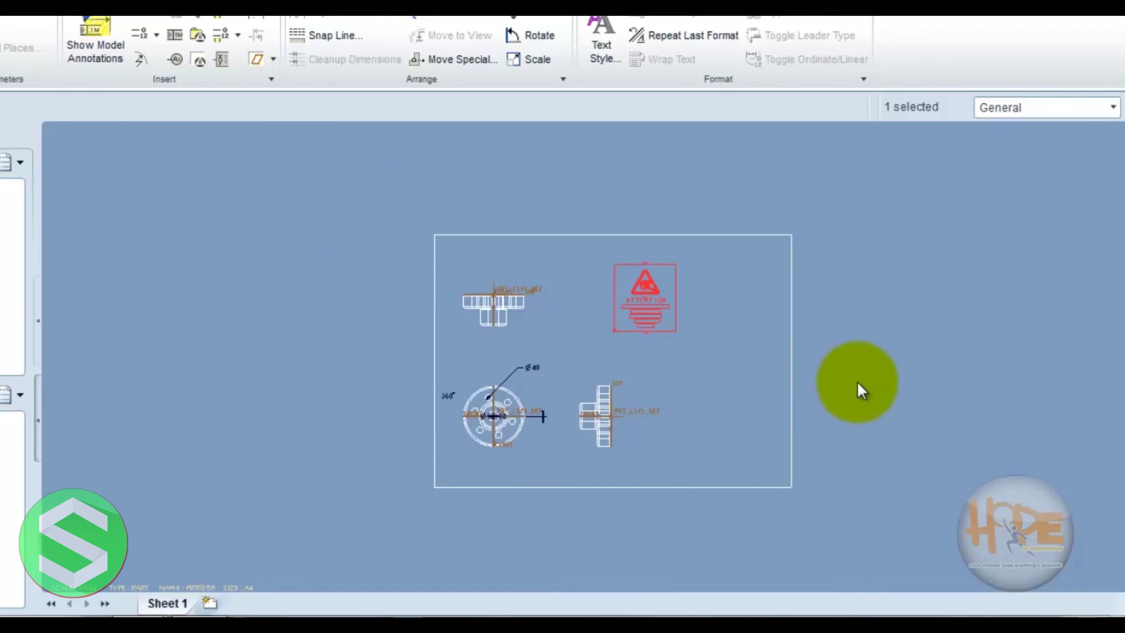
scroll(859, 387, down, 3)
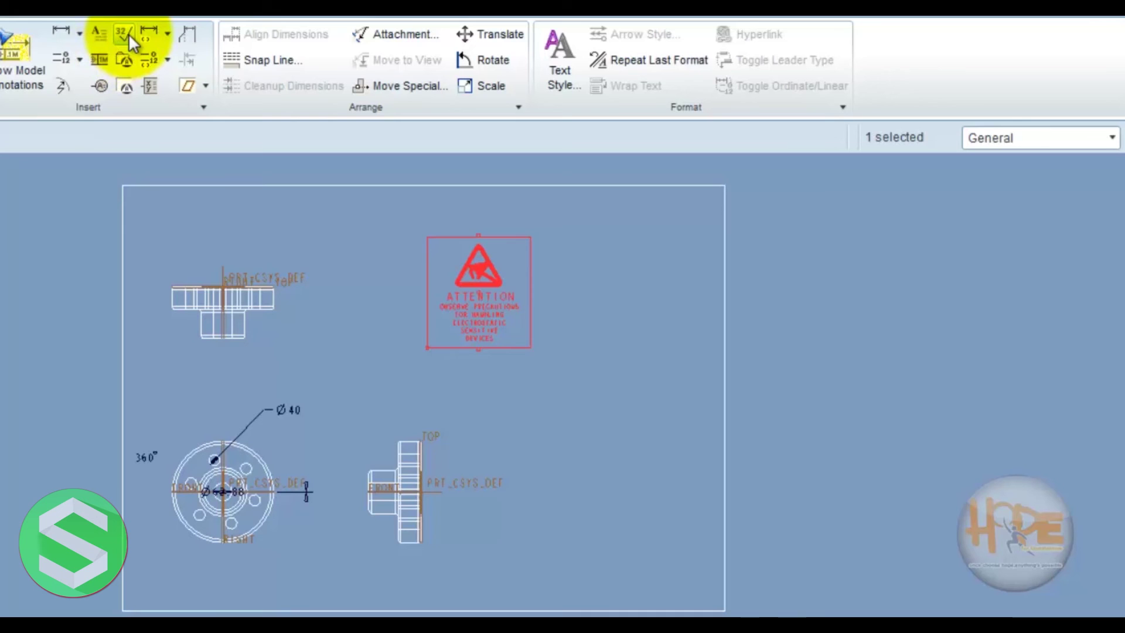
click(128, 33)
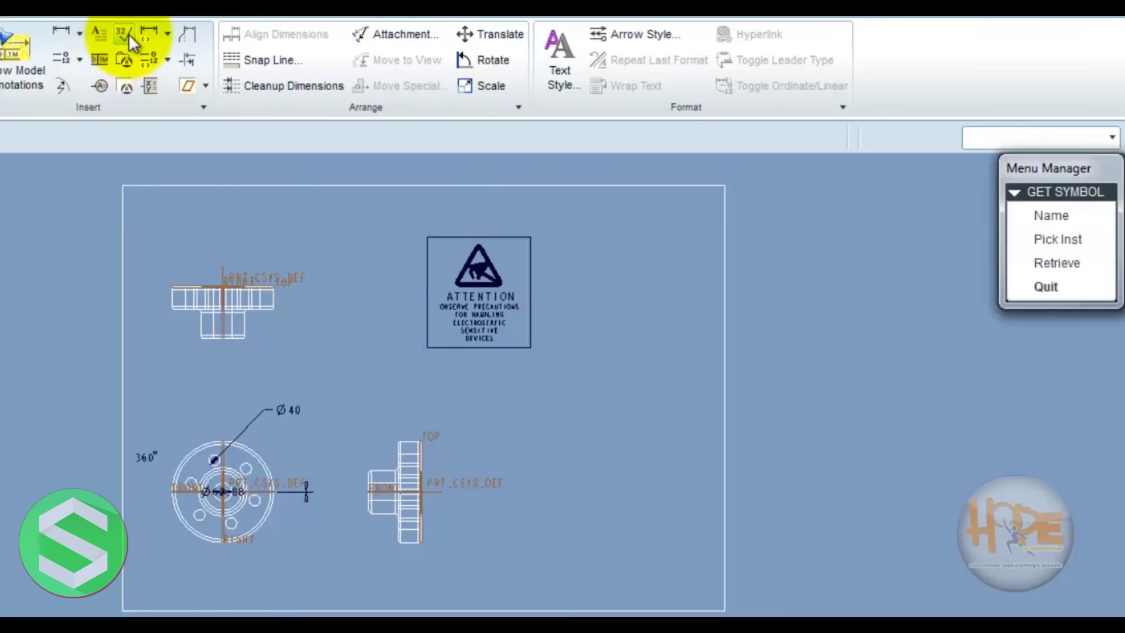
click(1041, 262)
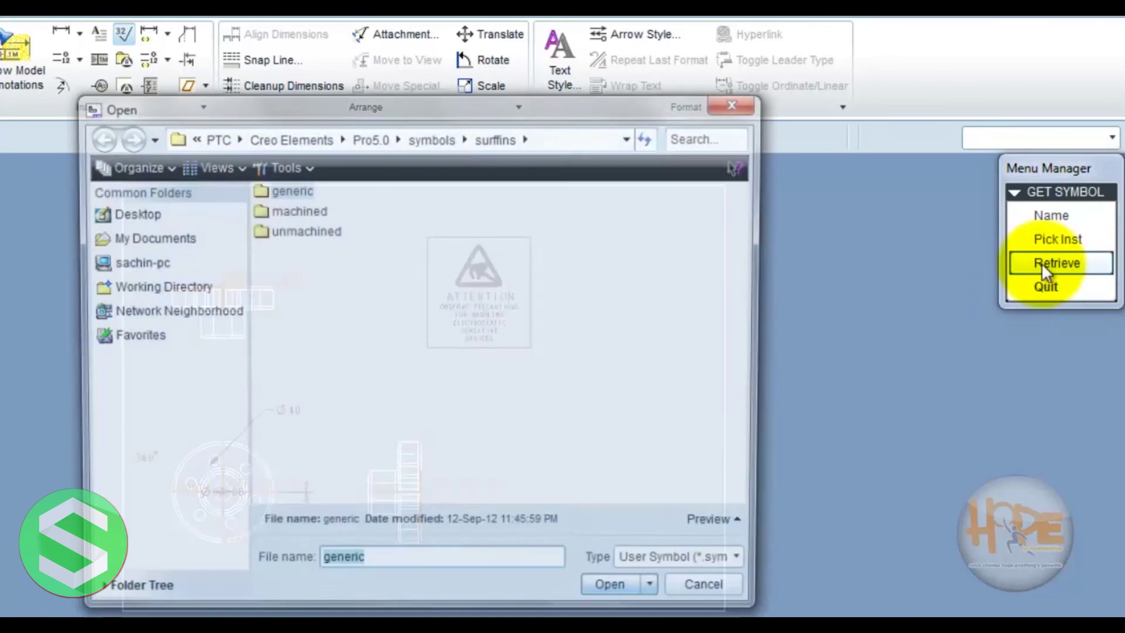
double_click(270, 186)
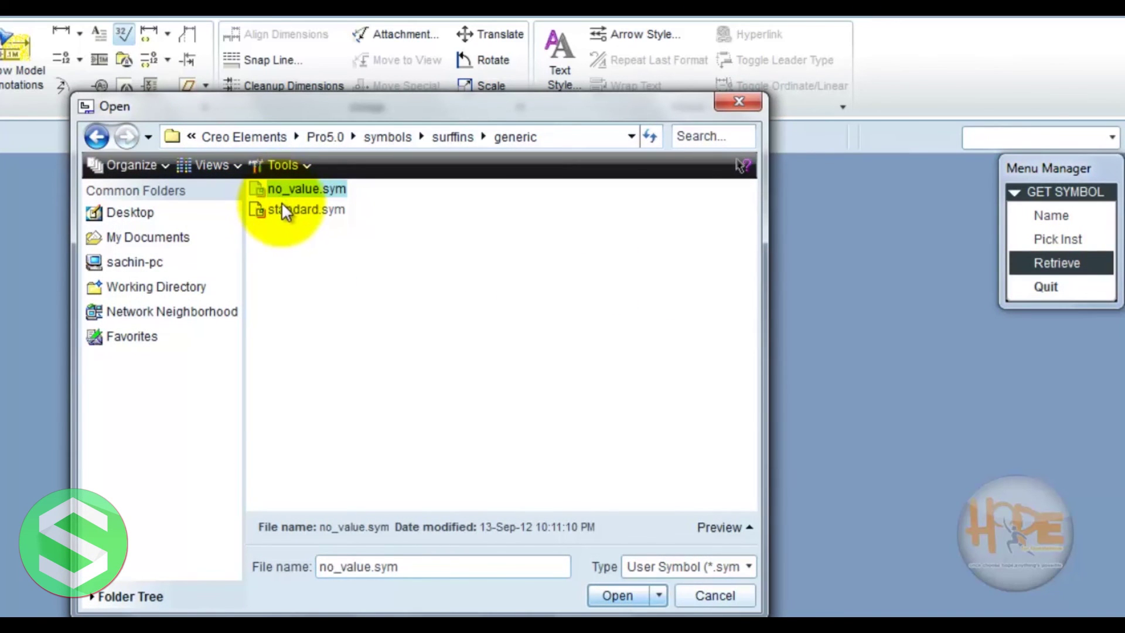
click(616, 596)
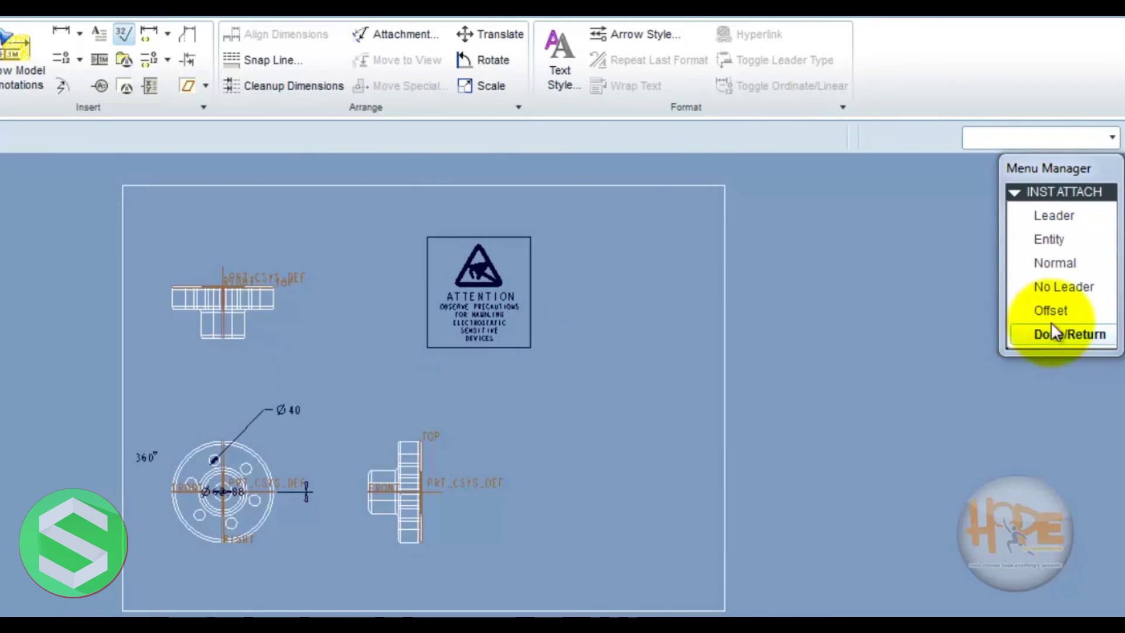
Try attaching the surface finish symbol directly on the hub's right edge in the upper view.
click(1049, 216)
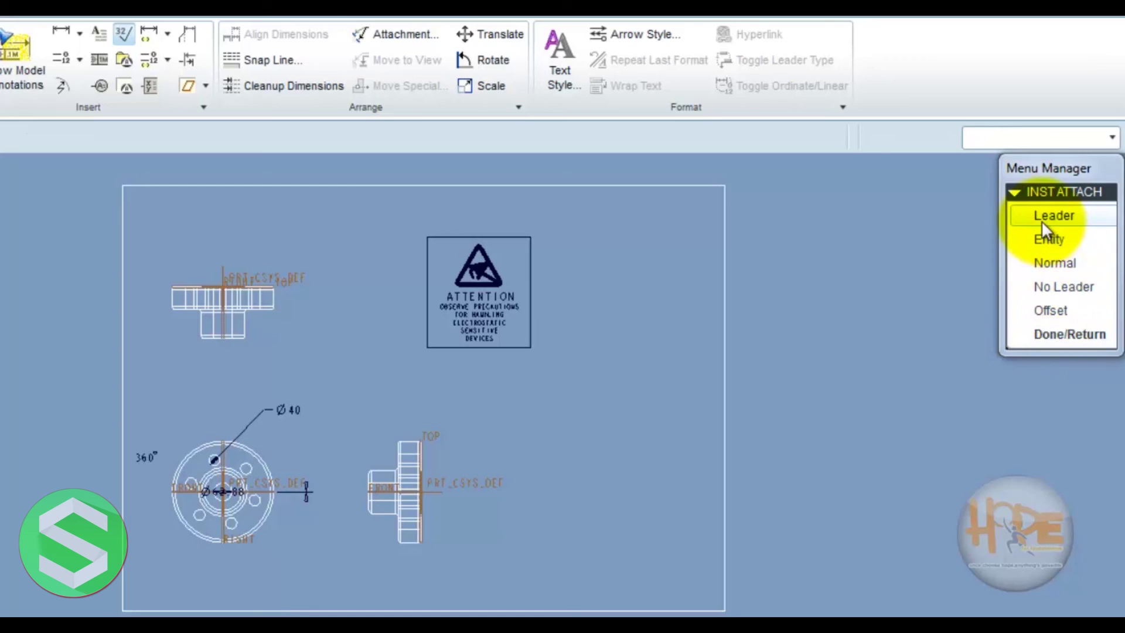
click(1046, 240)
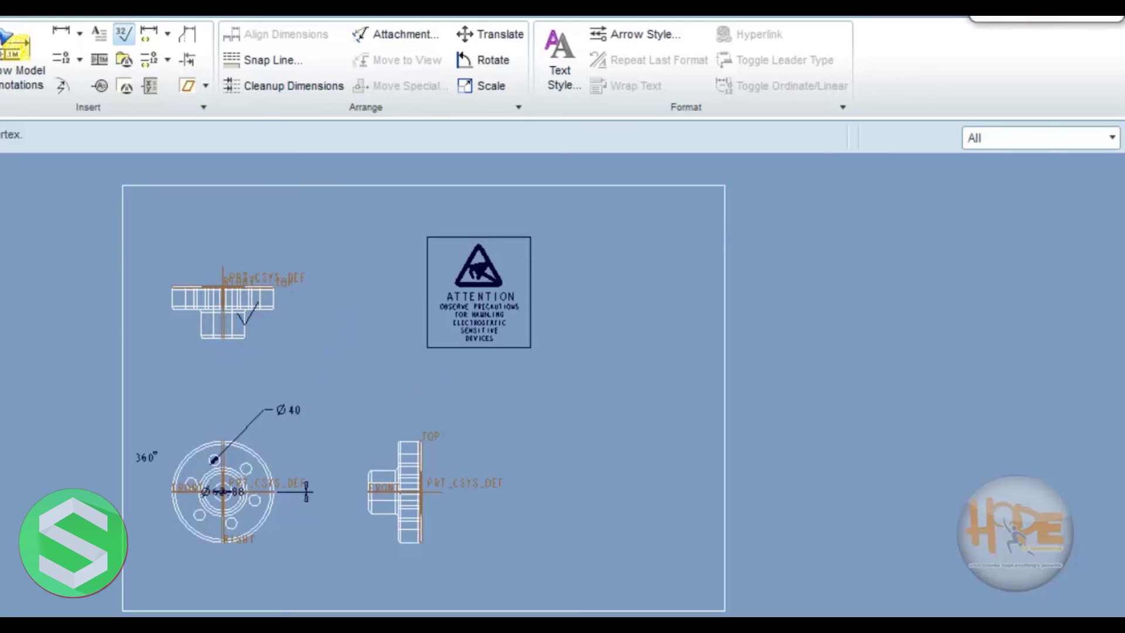
click(1016, 7)
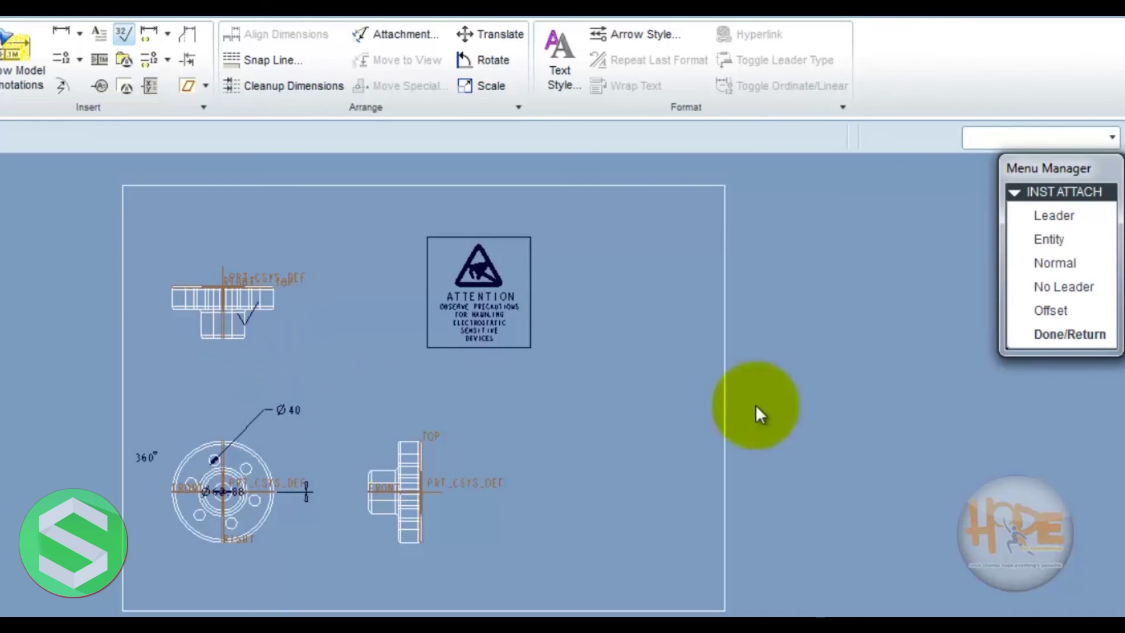
Attach the finish symbol with an arrowhead leader to the side view's upper hub edge, then shift the symbol up and left.
click(1048, 239)
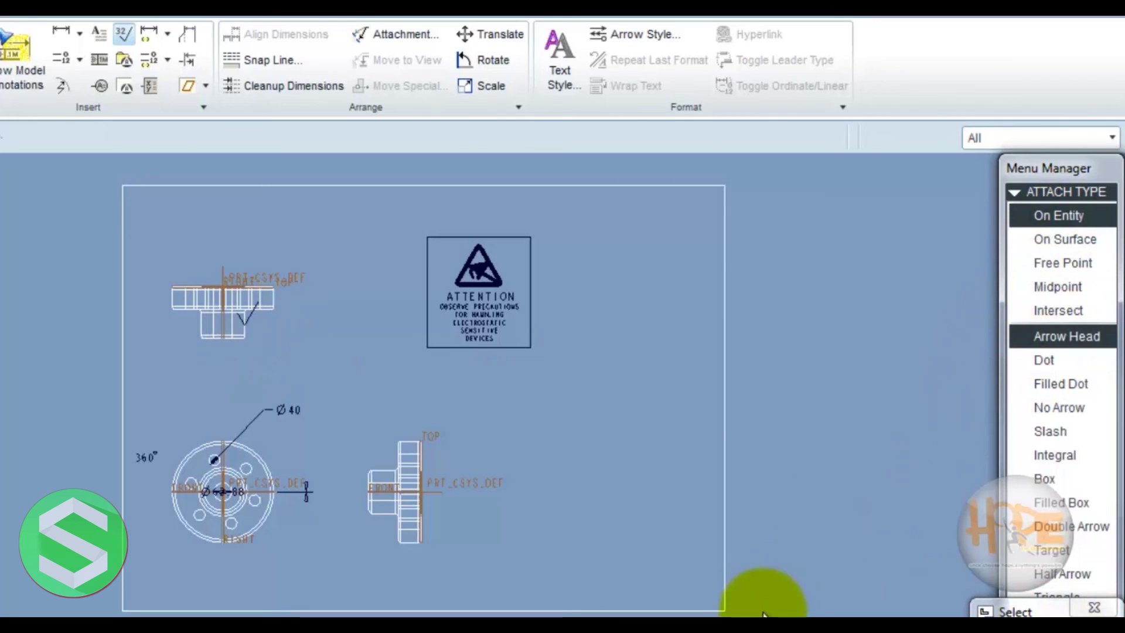
click(389, 465)
click(384, 426)
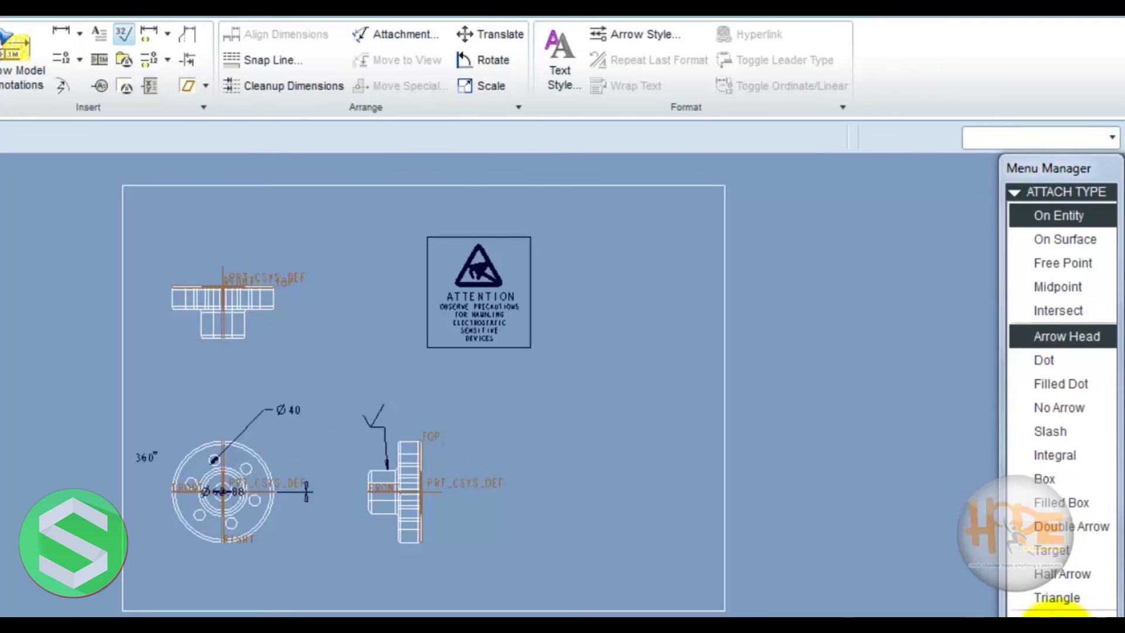
click(1045, 614)
click(899, 612)
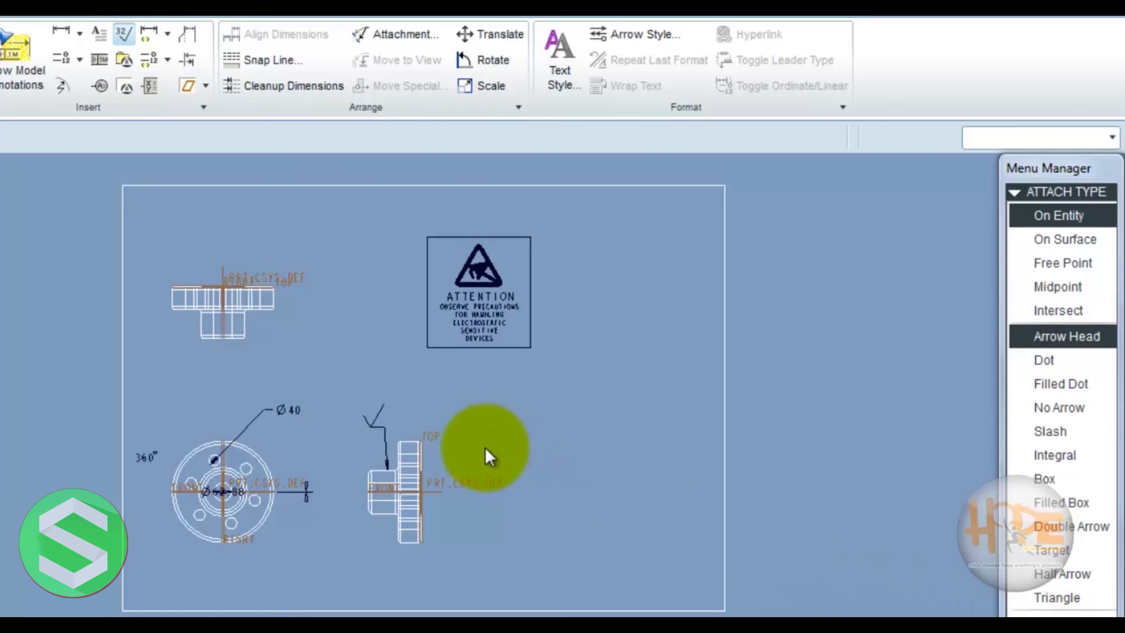
click(1099, 603)
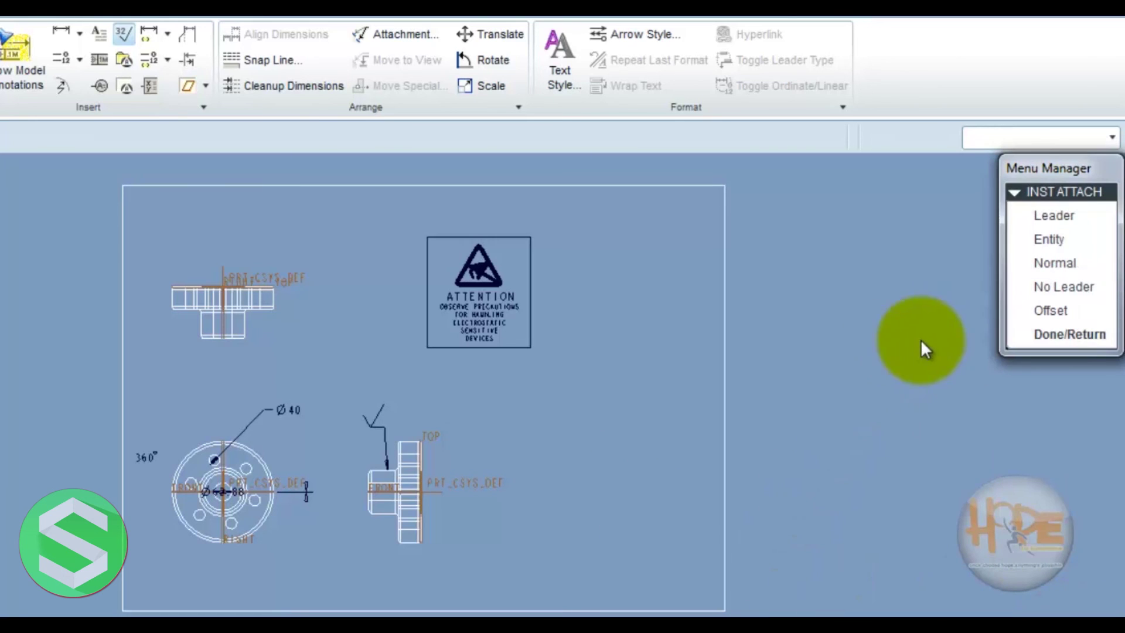
click(1075, 337)
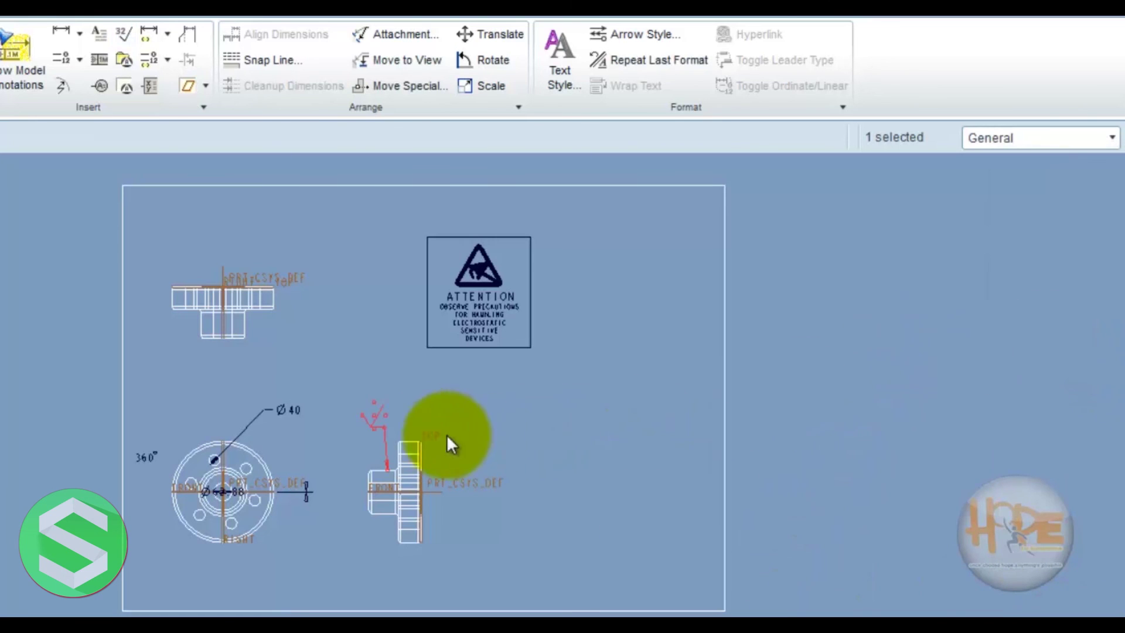
drag(374, 409, 354, 400)
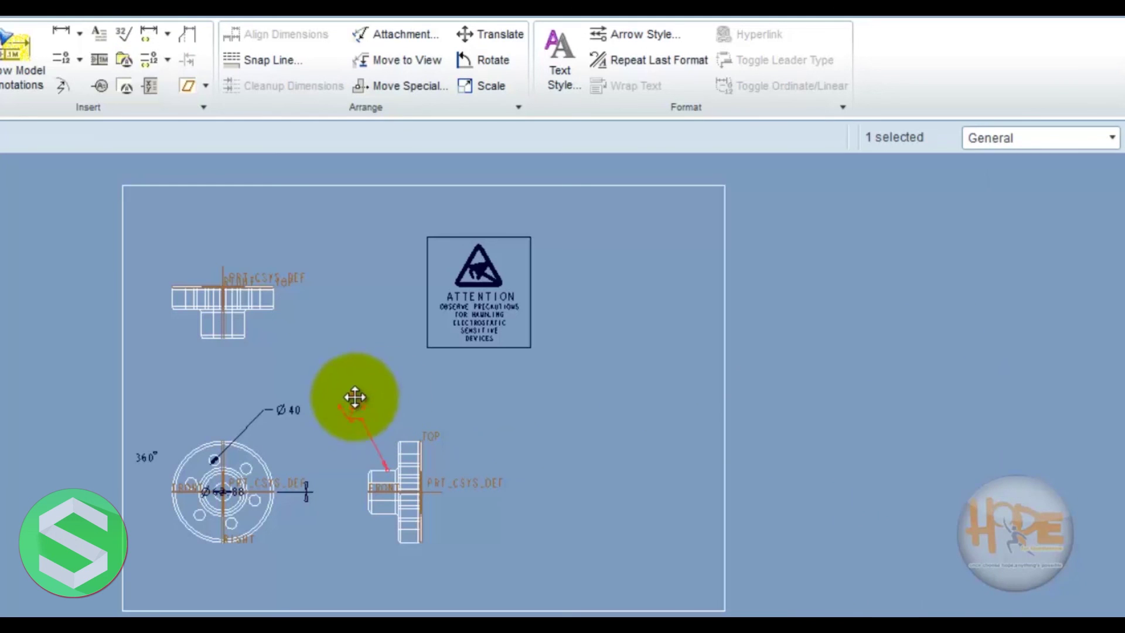
click(469, 394)
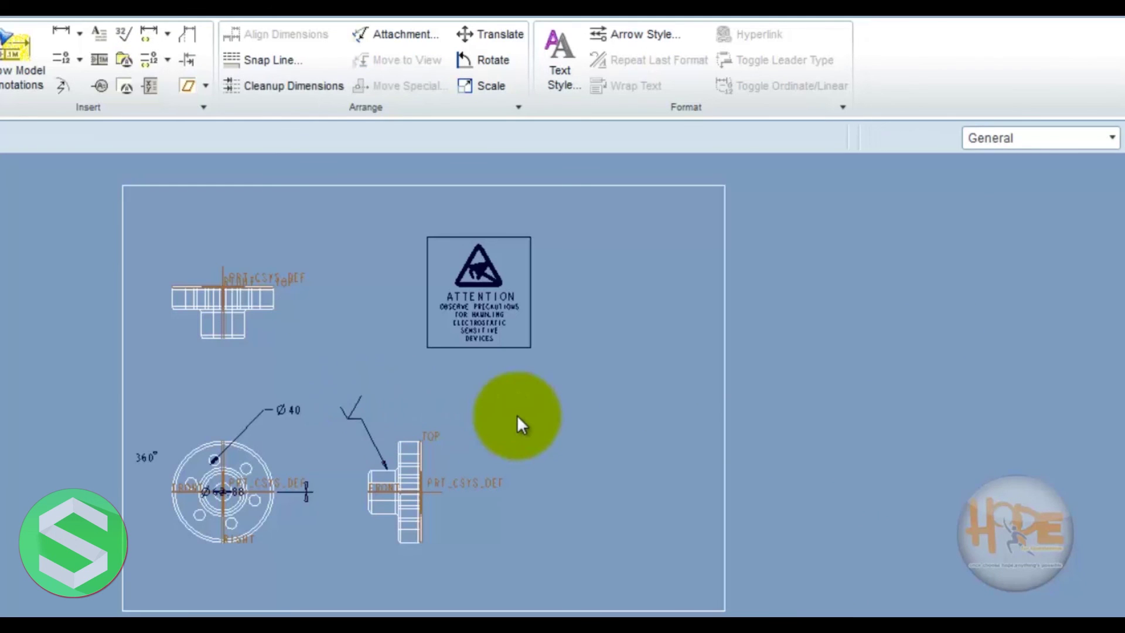